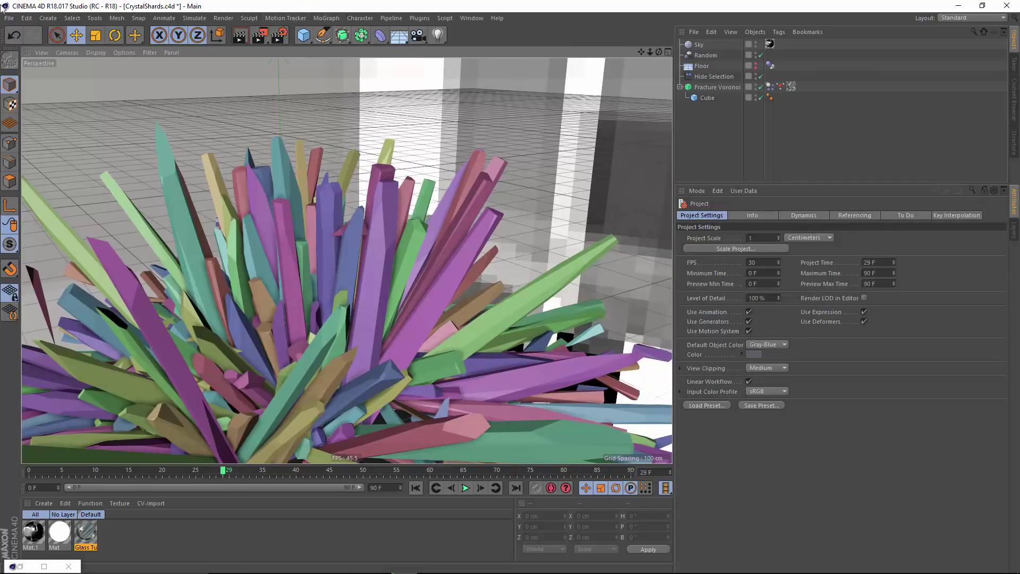
Start a new project, add a Cube, and fracture it with a Voronoi Fracture object
{"action": "left_click", "coordinate": [9, 18]}
{"action": "left_click", "coordinate": [20, 32]}
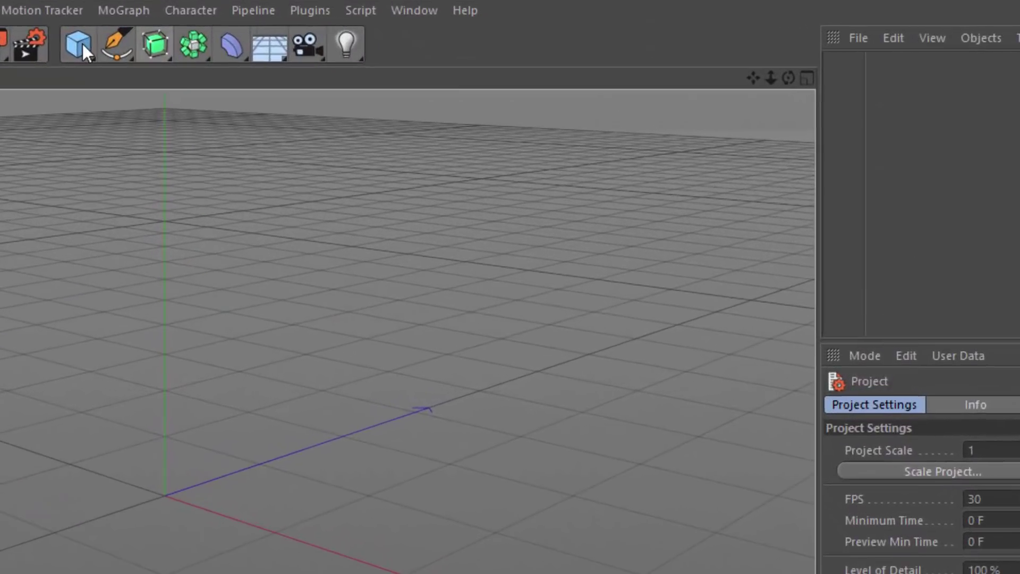
{"action": "left_click", "coordinate": [305, 35]}
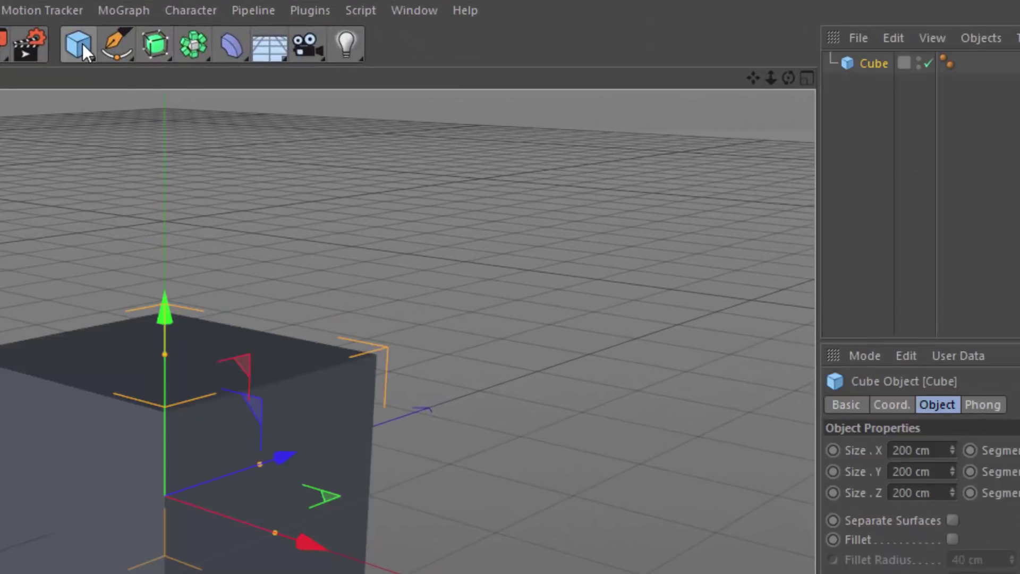
{"action": "left_click", "coordinate": [129, 12]}
{"action": "left_click", "coordinate": [186, 309]}
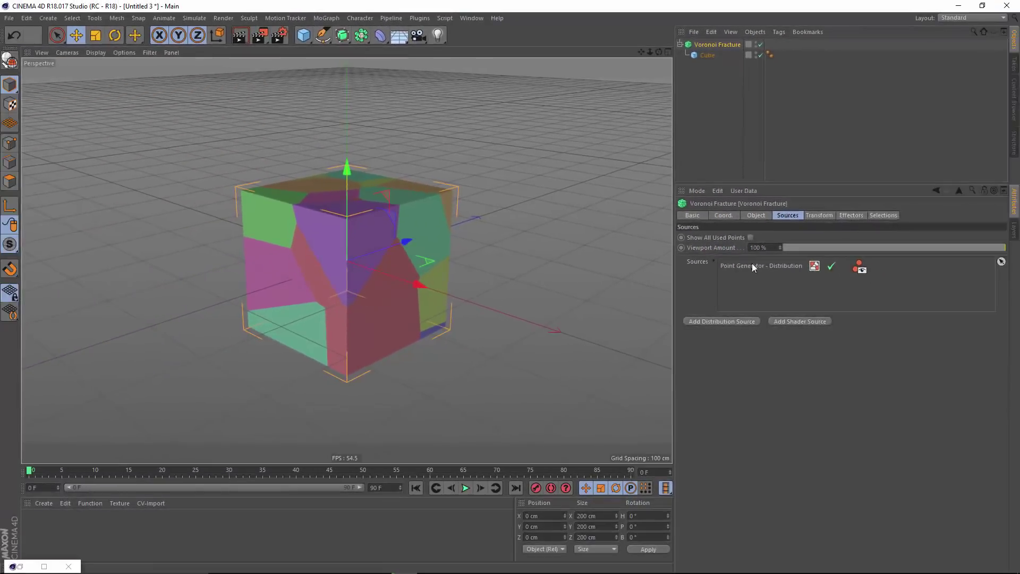
{"action": "left_click", "coordinate": [756, 267]}
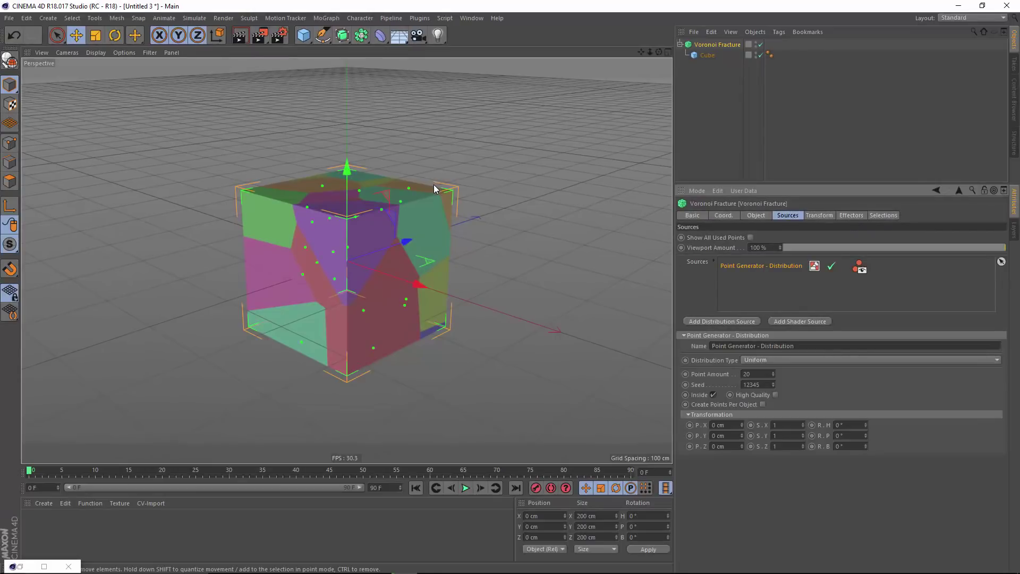
Set the point distribution's Point Amount to 300
{"action": "double_click", "coordinate": [748, 374]}
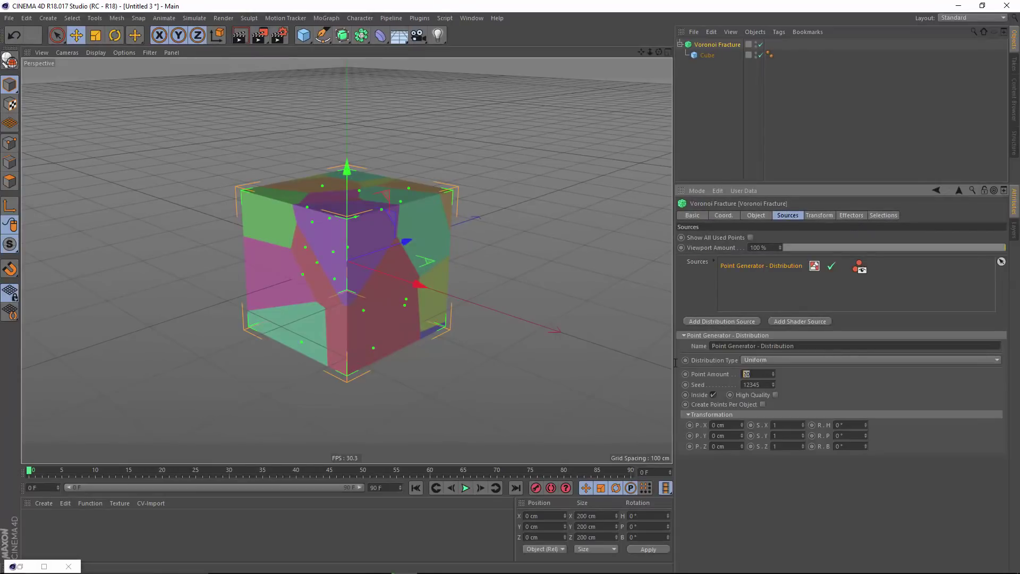
{"action": "type", "text": "300"}
{"action": "key", "text": "Return"}
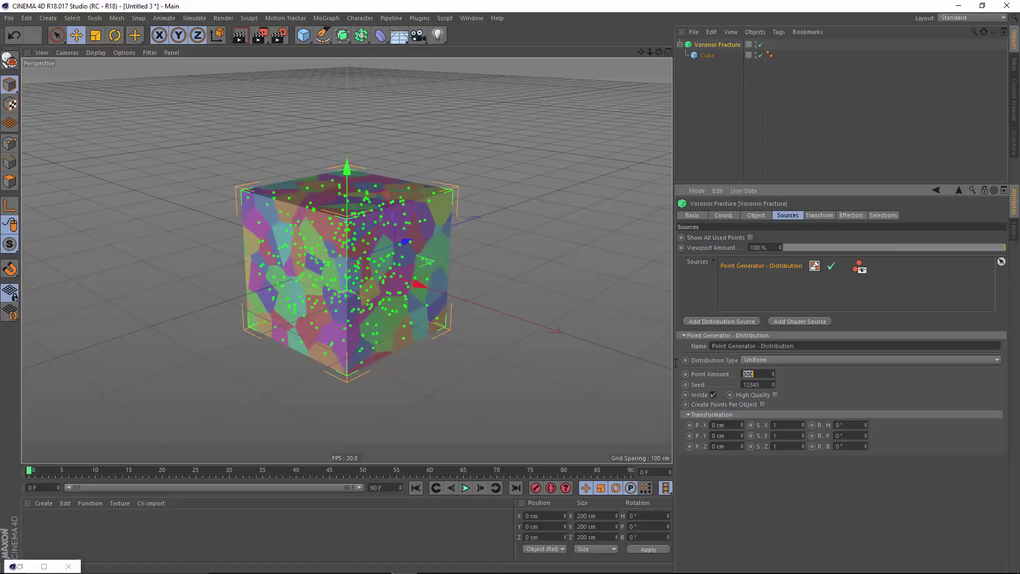
{"action": "scroll", "coordinate": [330, 279], "scroll_direction": "up", "scroll_amount": 5}
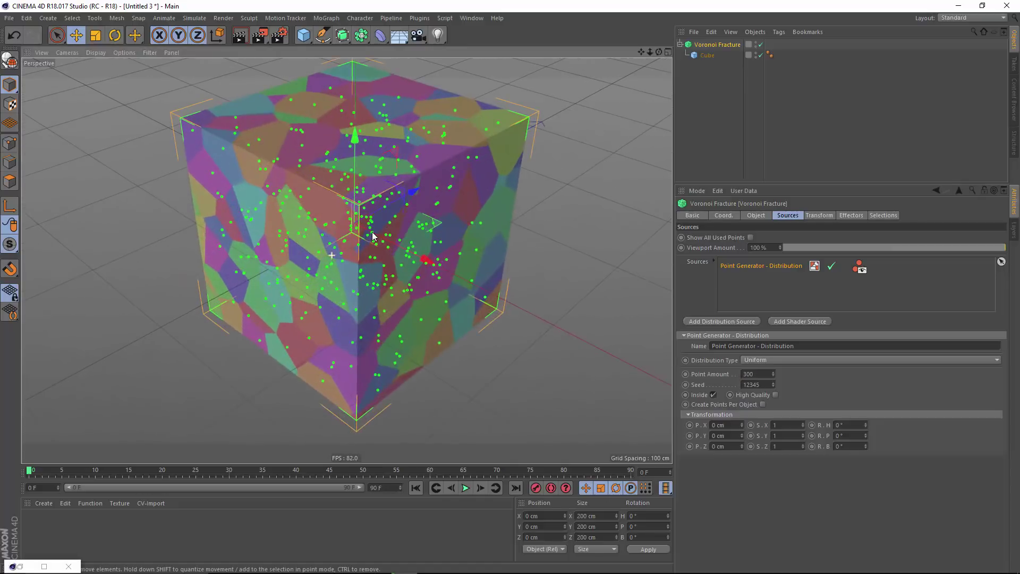
{"action": "left_click_drag", "start_coordinate": [370, 231], "coordinate": [270, 385], "text": "alt"}
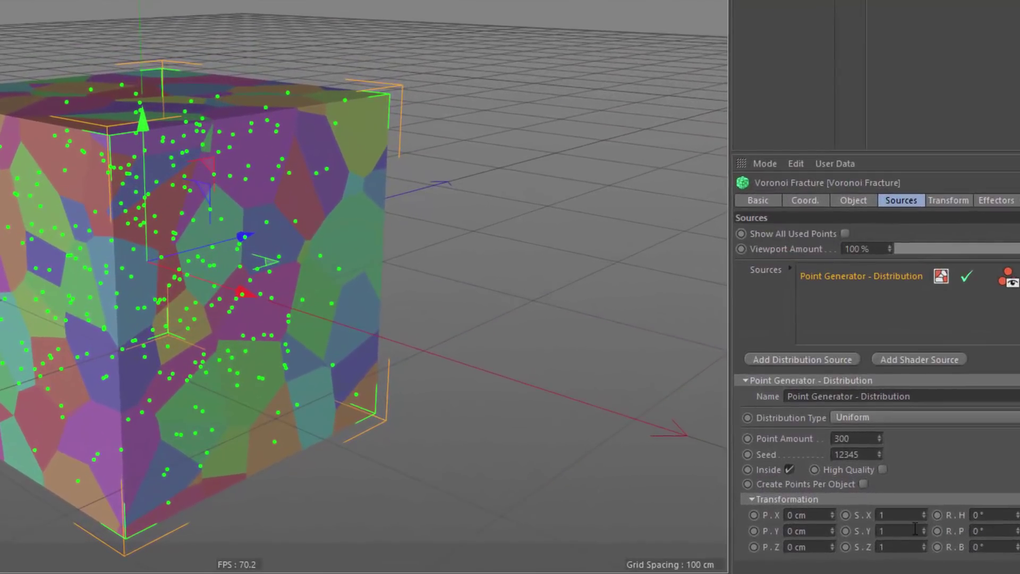
Flatten the distribution to a Y scale of 0.01 and orbit to inspect the shards
{"action": "left_click", "coordinate": [915, 528]}
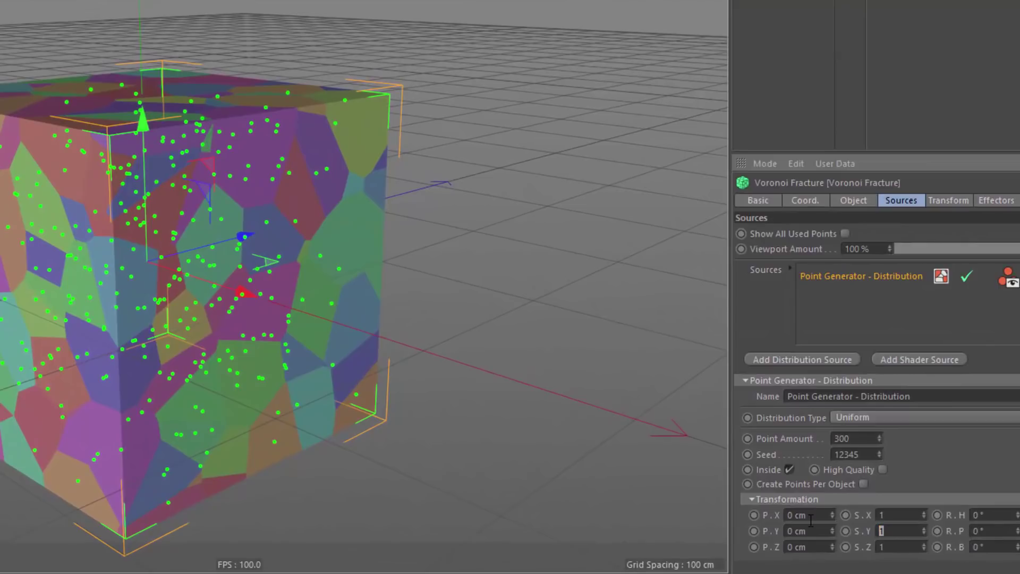
{"action": "type", "text": "0.01"}
{"action": "key", "text": "Return"}
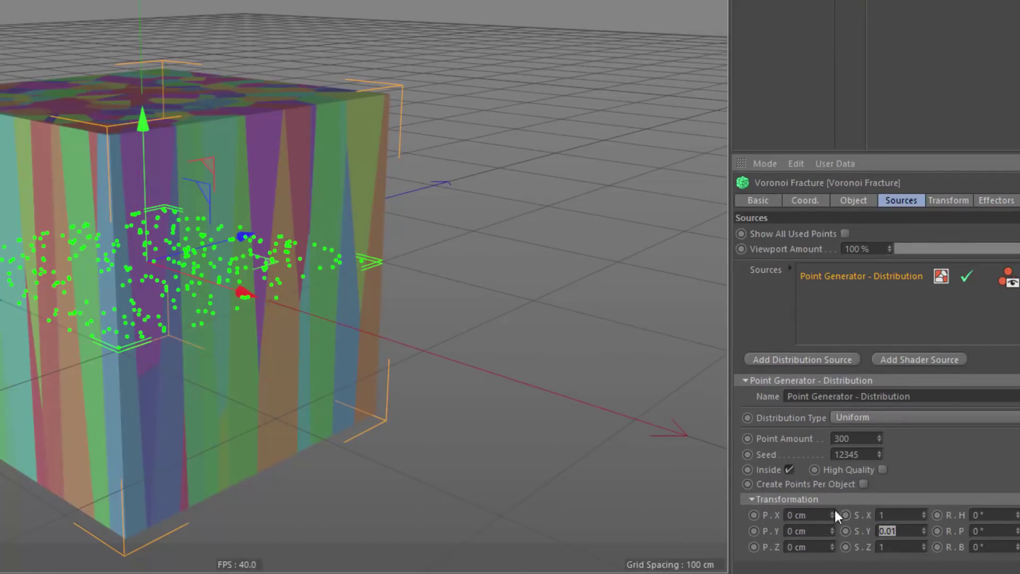
{"action": "left_click_drag", "start_coordinate": [138, 215], "coordinate": [169, 159], "text": "alt"}
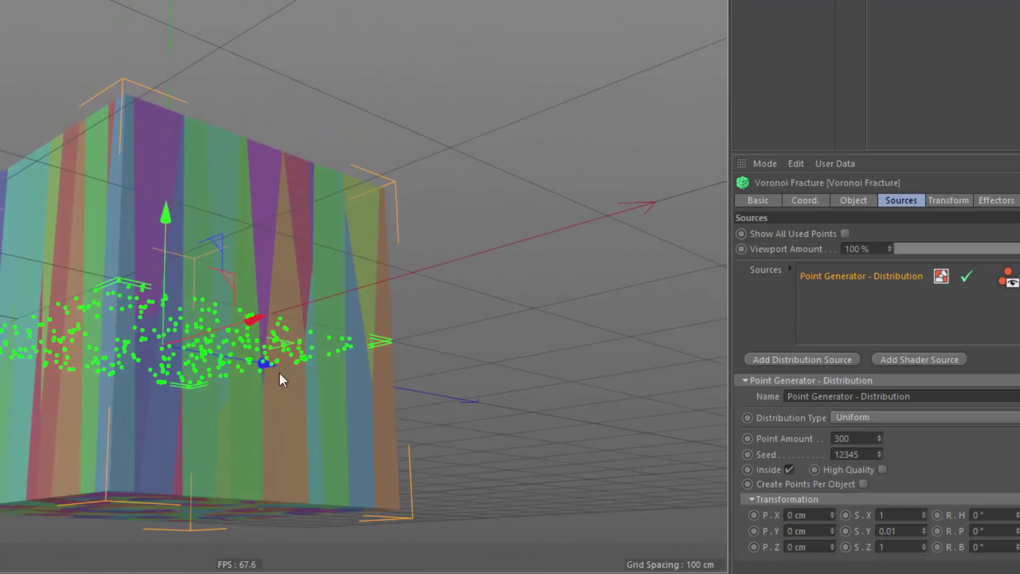
{"action": "left_click_drag", "start_coordinate": [304, 333], "coordinate": [265, 352], "text": "alt"}
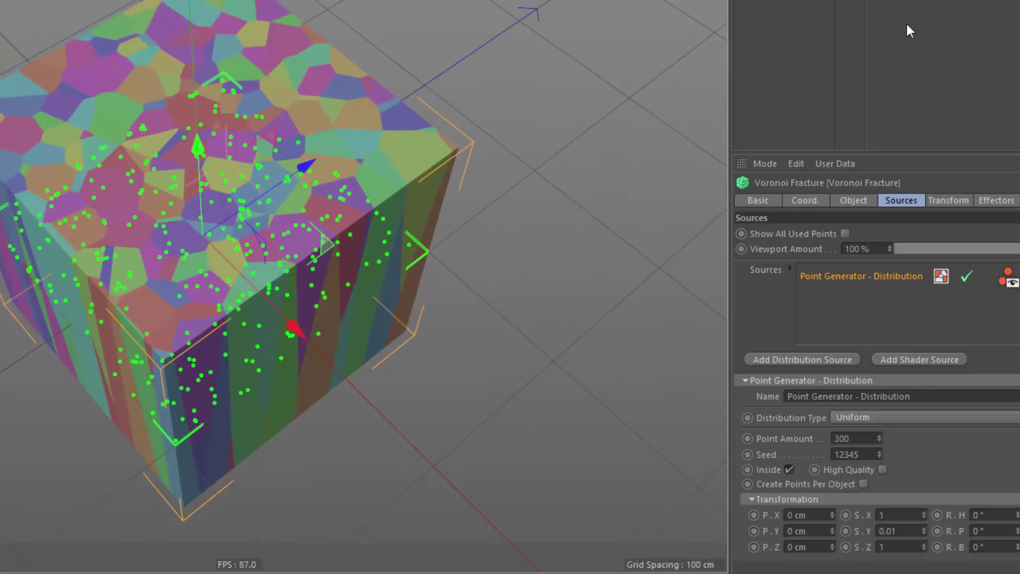
Add a second distribution source with 300 points and a Y scale of 0.01
{"action": "left_click", "coordinate": [817, 363]}
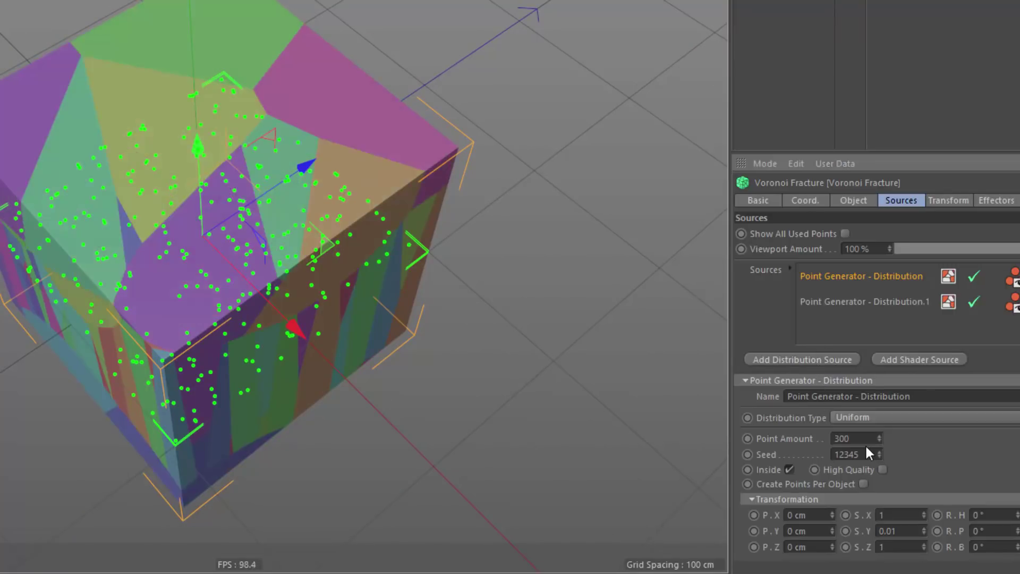
{"action": "left_click", "coordinate": [860, 306]}
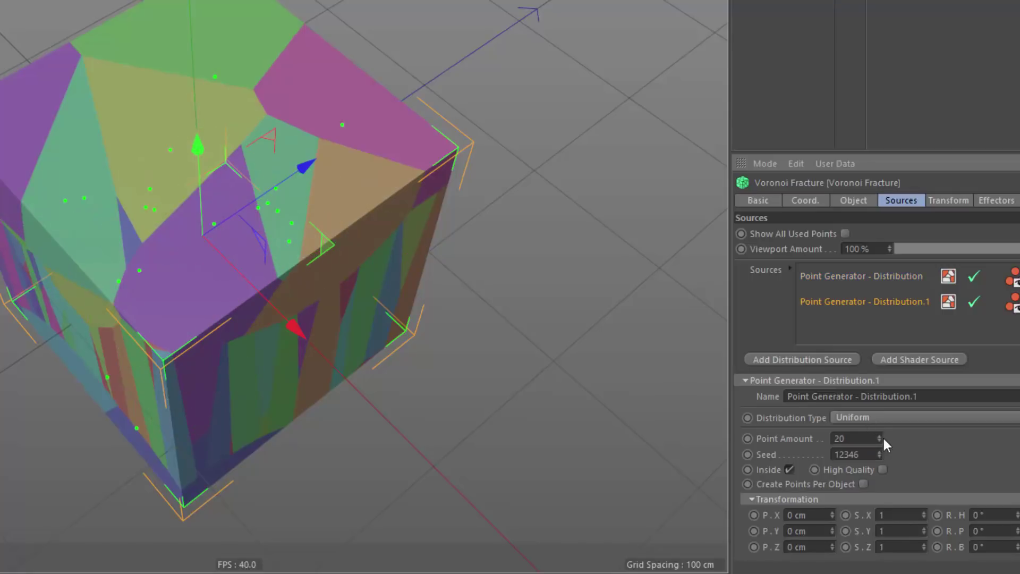
{"action": "left_click", "coordinate": [866, 439]}
{"action": "type", "text": "300"}
{"action": "key", "text": "Return"}
{"action": "double_click", "coordinate": [898, 531]}
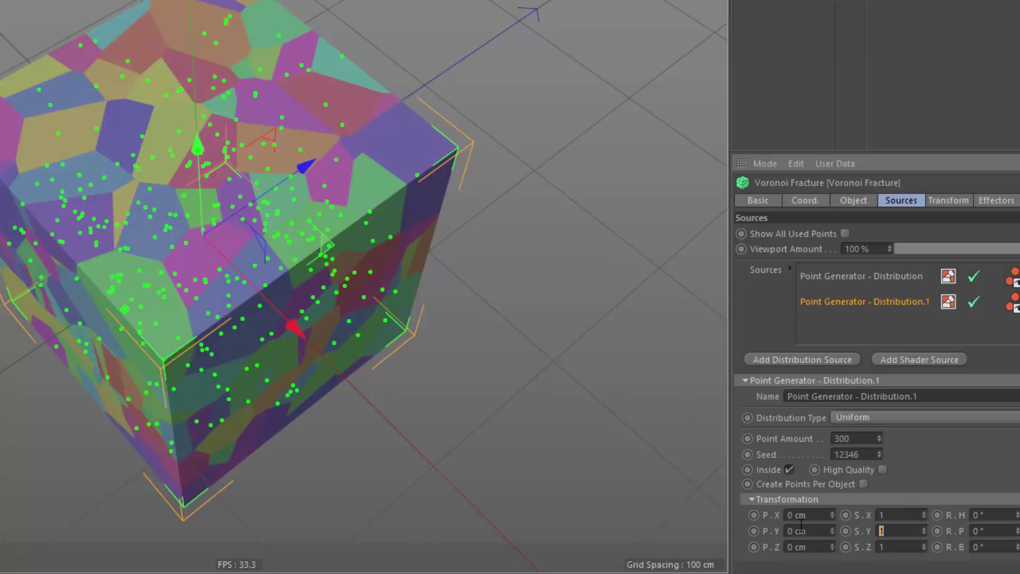
{"action": "type", "text": "0.01"}
{"action": "key", "text": "Return"}
Raise the second source to P.Y 95 cm and orbit to check the top band
{"action": "left_click_drag", "start_coordinate": [333, 402], "coordinate": [337, 337], "text": "alt"}
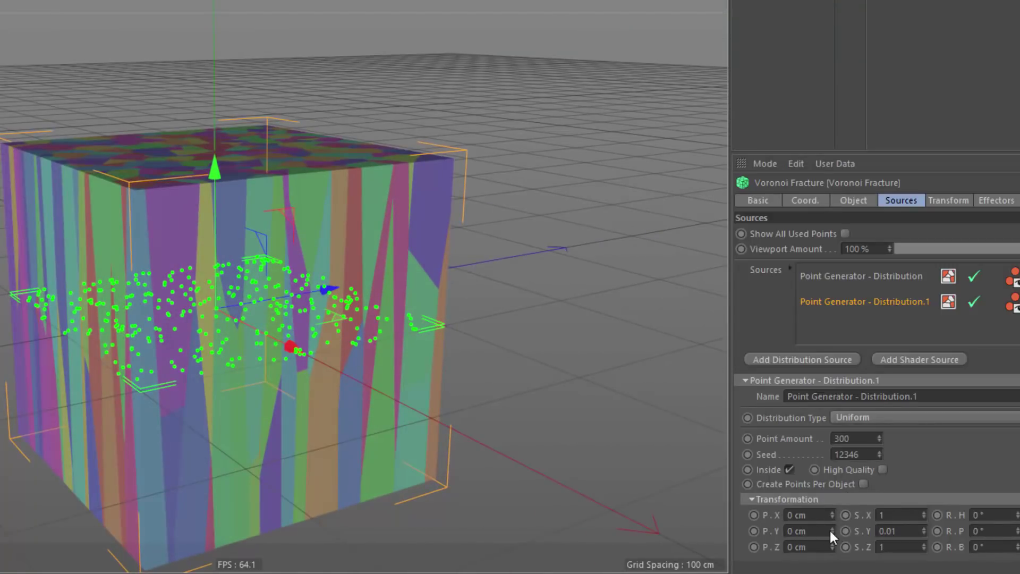
{"action": "left_click_drag", "start_coordinate": [829, 528], "coordinate": [818, 451]}
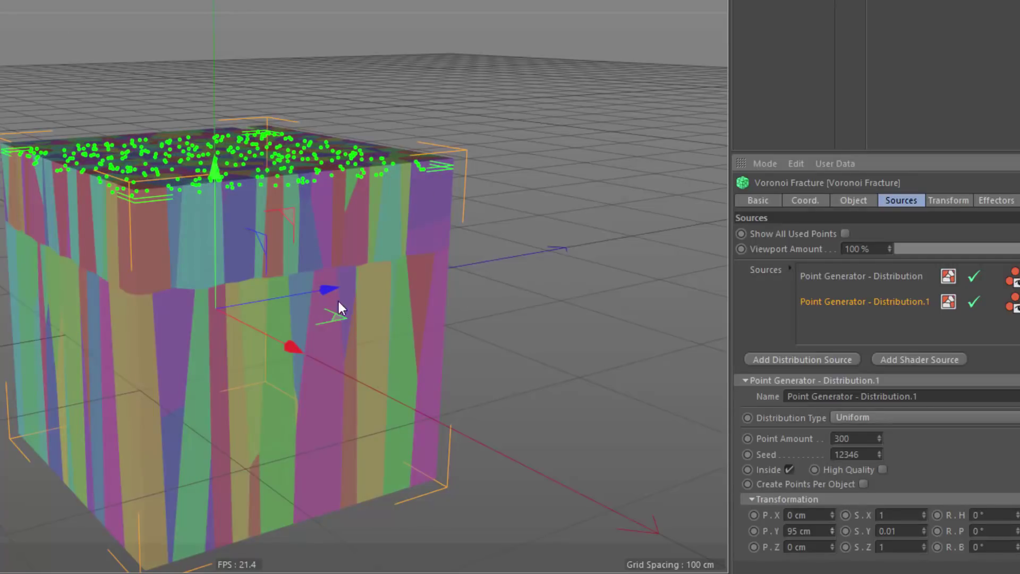
{"action": "left_click_drag", "start_coordinate": [339, 301], "coordinate": [248, 259], "text": "alt"}
{"action": "scroll", "coordinate": [254, 238], "scroll_direction": "up", "scroll_amount": 2}
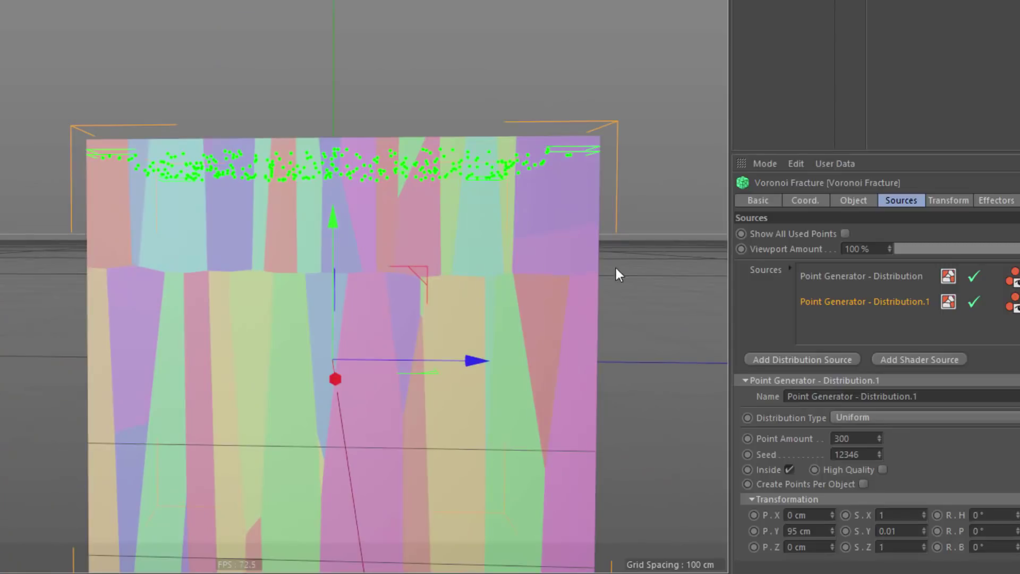
{"action": "left_click_drag", "start_coordinate": [85, 267], "coordinate": [101, 291], "text": "alt"}
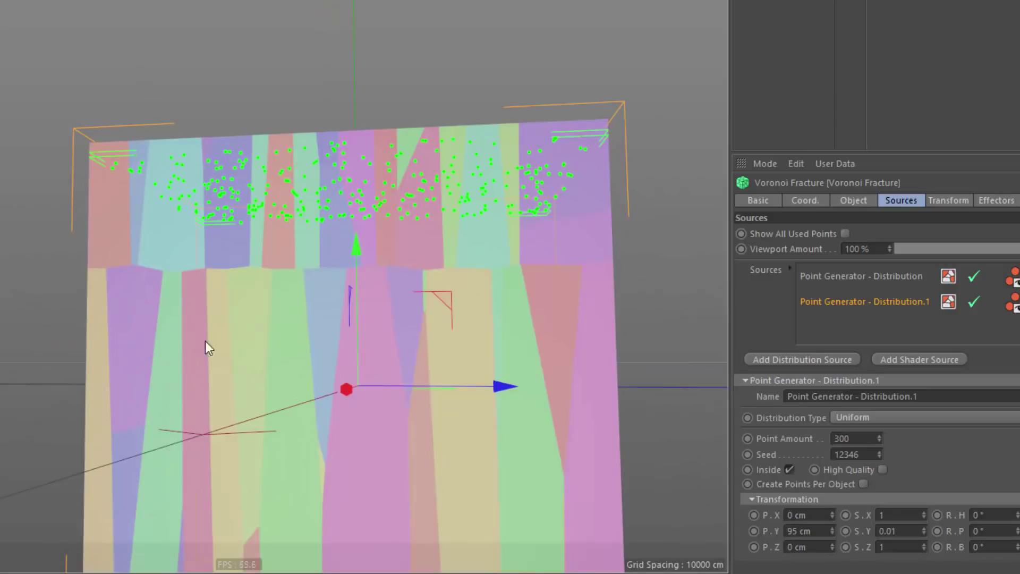
{"action": "left_click_drag", "start_coordinate": [205, 343], "coordinate": [37, 399], "text": "alt"}
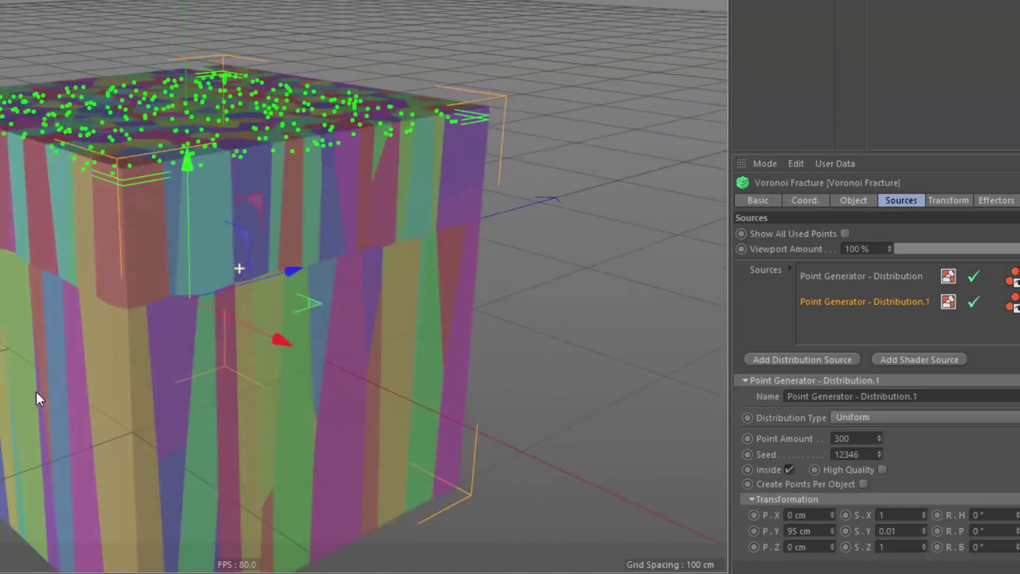
Nudge the first distribution source's position upward and reframe the fractured cube
{"action": "left_click", "coordinate": [860, 277]}
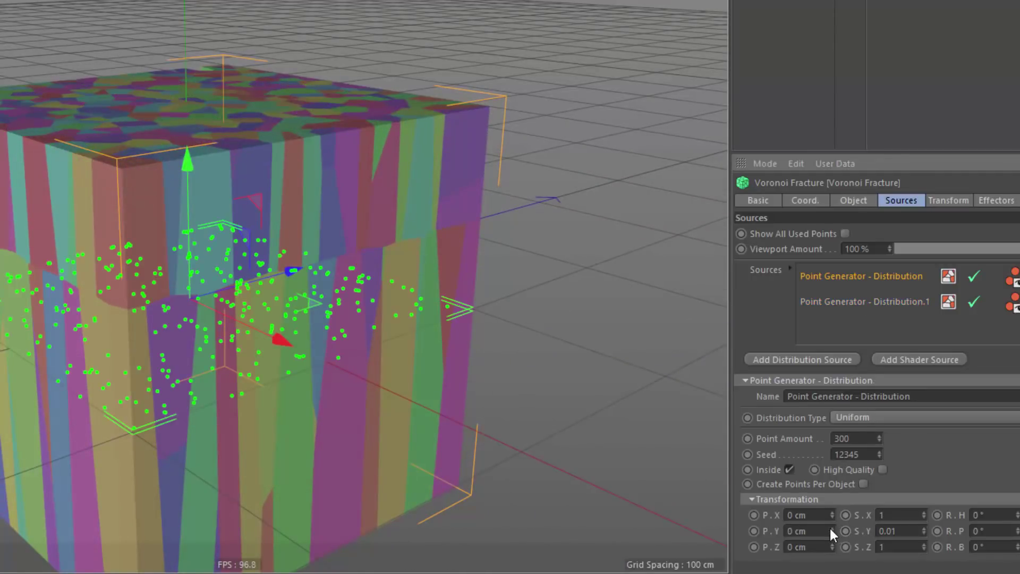
{"action": "mouse_move", "coordinate": [831, 529]}
{"action": "left_mouse_down"}
{"action": "mouse_move", "coordinate": [827, 499]}
{"action": "mouse_move", "coordinate": [833, 514]}
{"action": "left_mouse_up"}
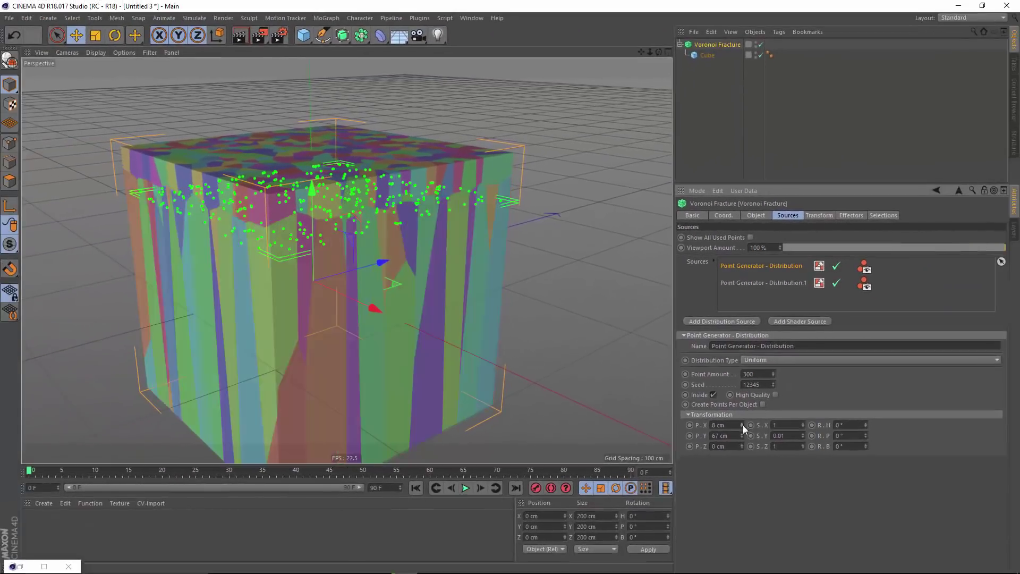
{"action": "mouse_move", "coordinate": [743, 425]}
{"action": "left_mouse_down"}
{"action": "mouse_move", "coordinate": [743, 435]}
{"action": "mouse_move", "coordinate": [743, 426]}
{"action": "left_mouse_up"}
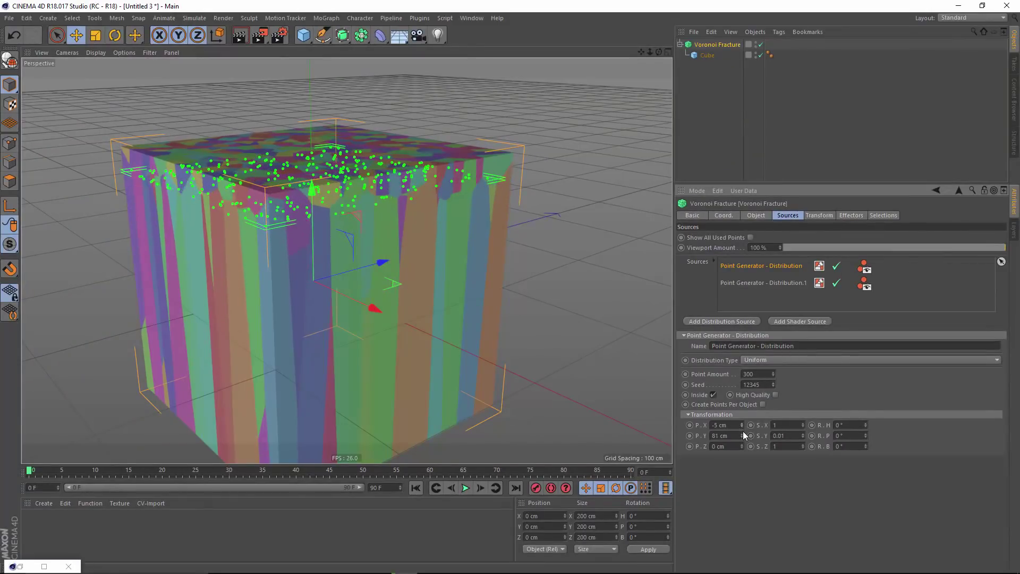
{"action": "key", "text": "ctrl+z"}
{"action": "left_click", "coordinate": [742, 435]}
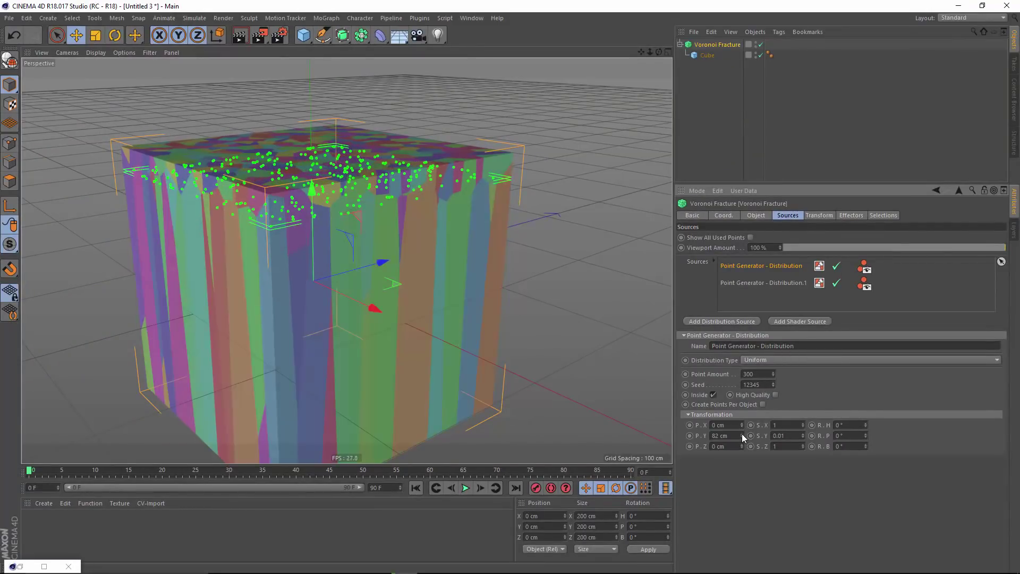
{"action": "left_click", "coordinate": [690, 176]}
{"action": "scroll", "coordinate": [251, 218], "scroll_direction": "up", "scroll_amount": 10}
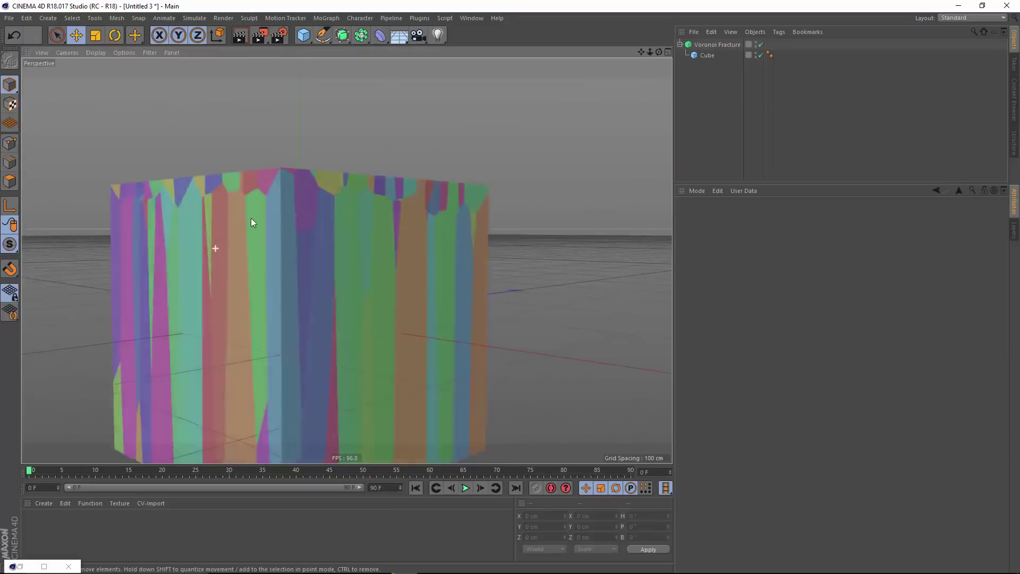
{"action": "middle_click_drag", "start_coordinate": [202, 216], "coordinate": [154, 196], "text": "alt"}
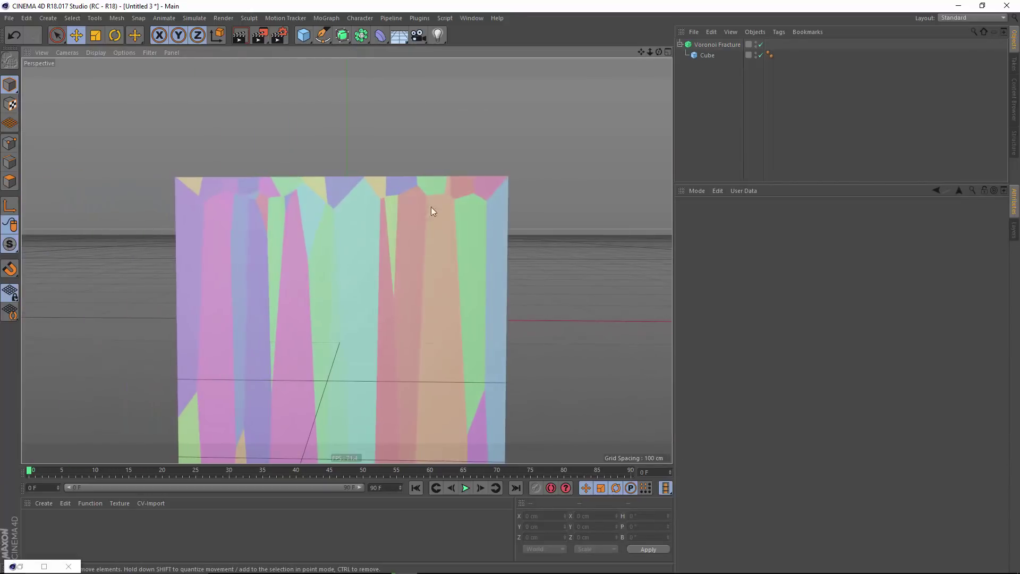
{"action": "left_click_drag", "start_coordinate": [431, 211], "coordinate": [275, 220], "text": "alt"}
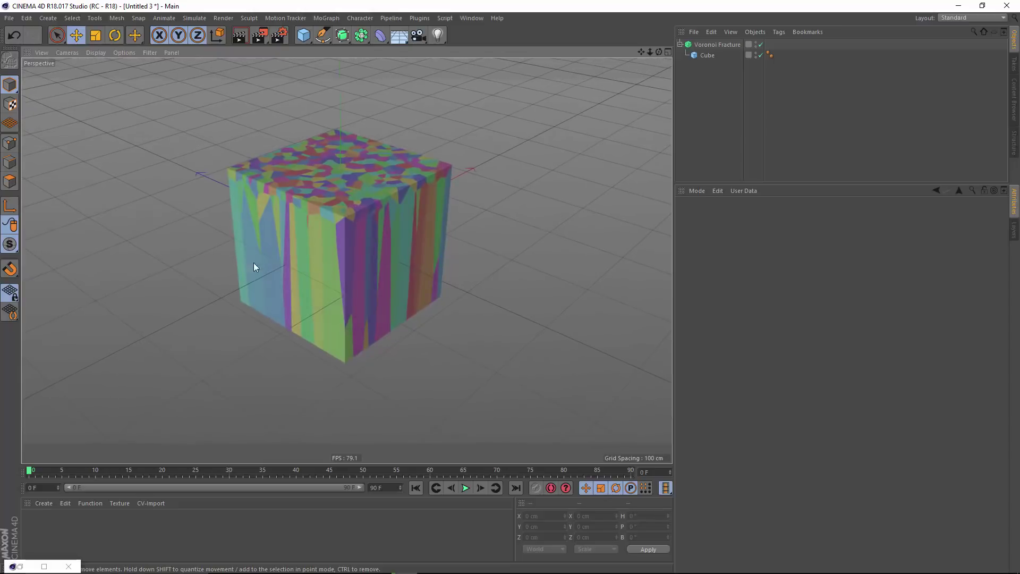
Activate MoGraph Selection in Rectangle mode and frame the cube in four views
{"action": "left_click", "coordinate": [702, 45]}
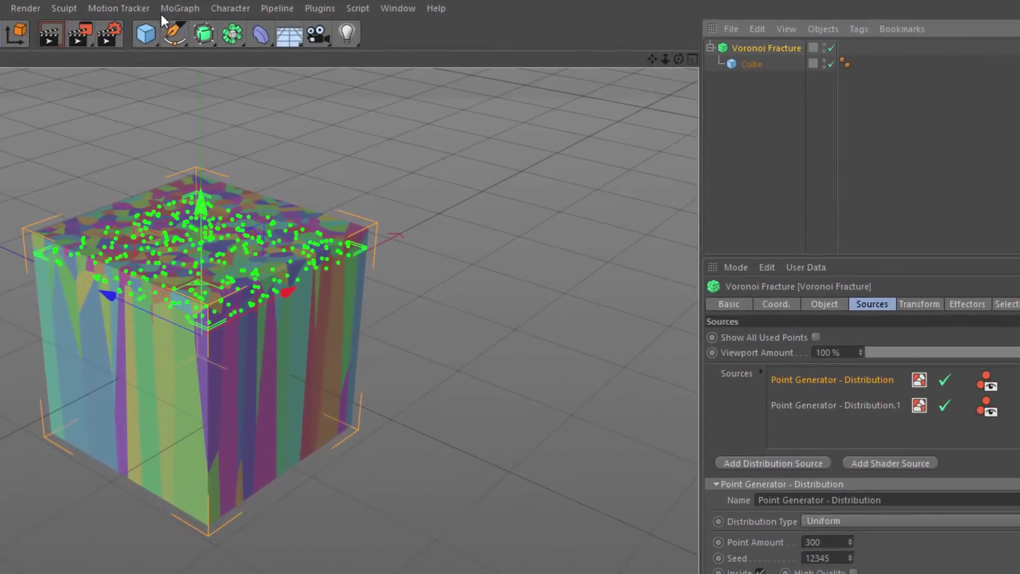
{"action": "left_click", "coordinate": [319, 17]}
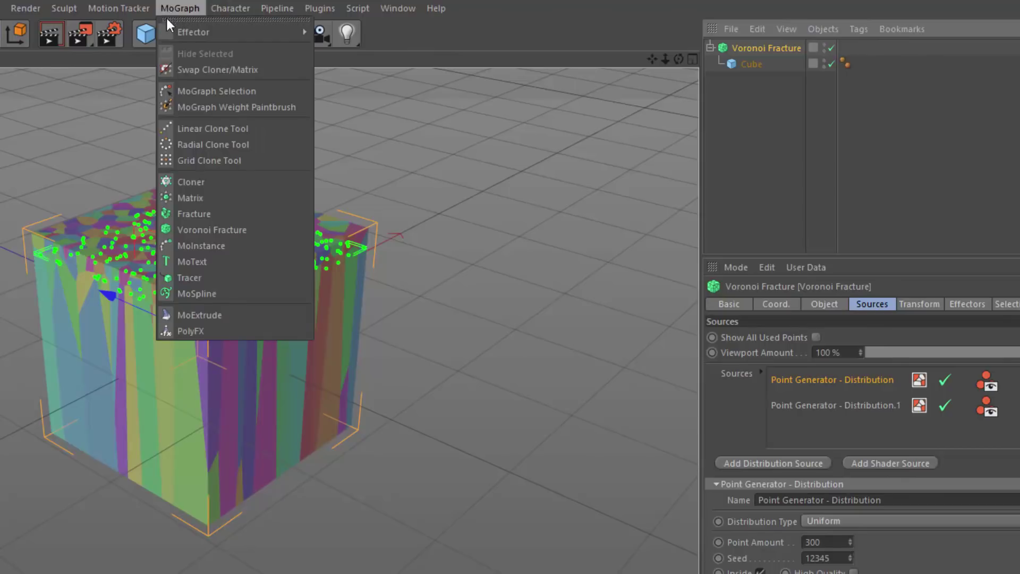
{"action": "left_click", "coordinate": [239, 96]}
{"action": "left_click", "coordinate": [765, 324]}
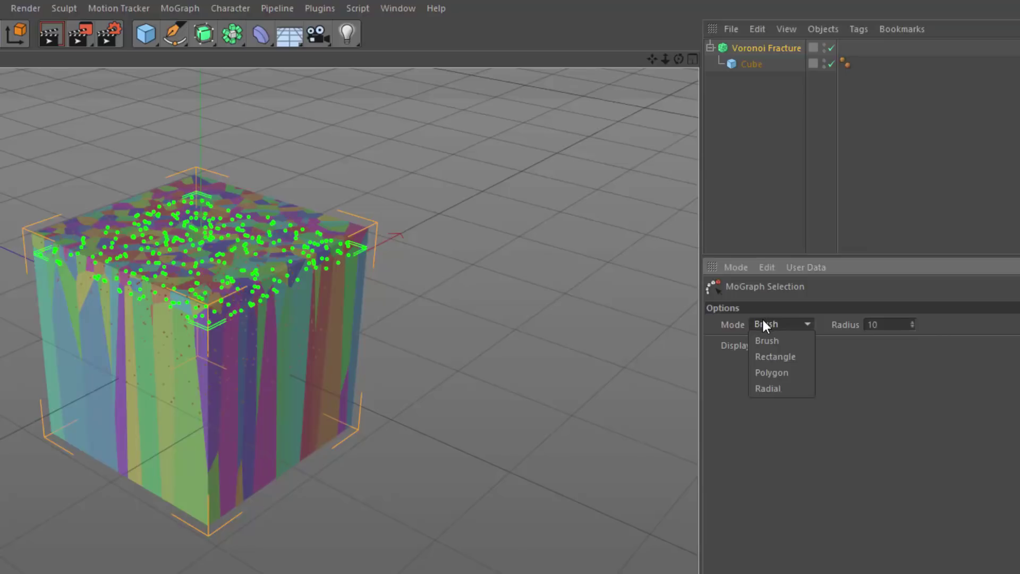
{"action": "left_click", "coordinate": [778, 357]}
{"action": "middle_click", "coordinate": [499, 372]}
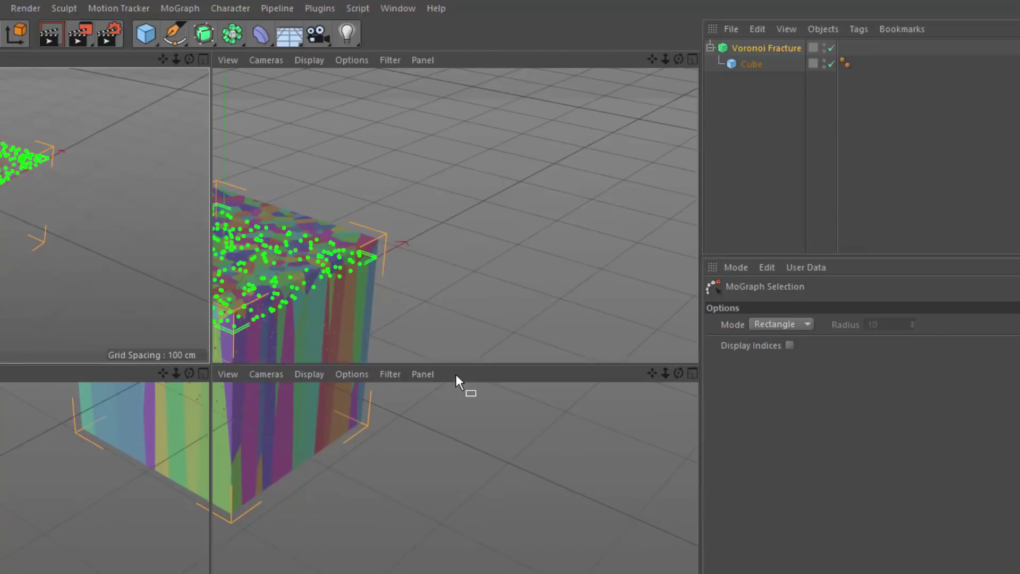
{"action": "key", "text": "h"}
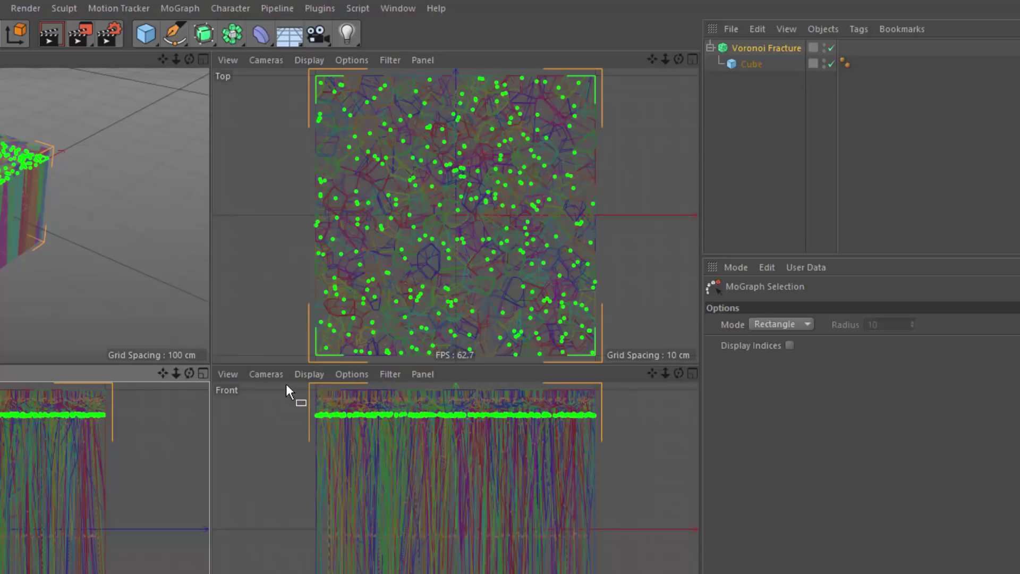
In the Top view, rectangle-select the clones along all four outer edges of the cube
{"action": "left_click_drag", "start_coordinate": [296, 383], "coordinate": [633, 409]}
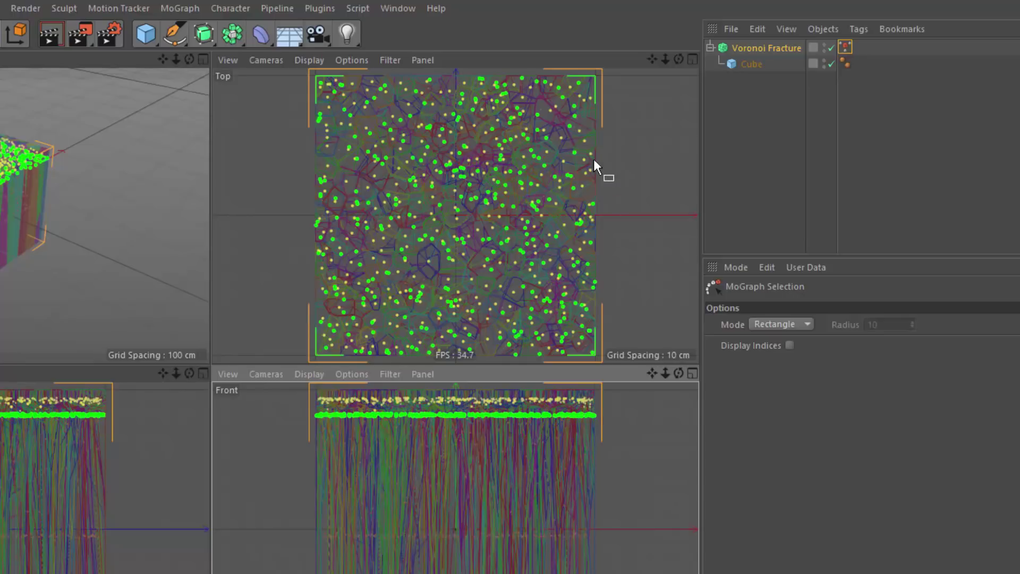
{"action": "left_click_drag", "start_coordinate": [610, 69], "coordinate": [581, 359]}
{"action": "left_click_drag", "start_coordinate": [303, 342], "coordinate": [619, 357]}
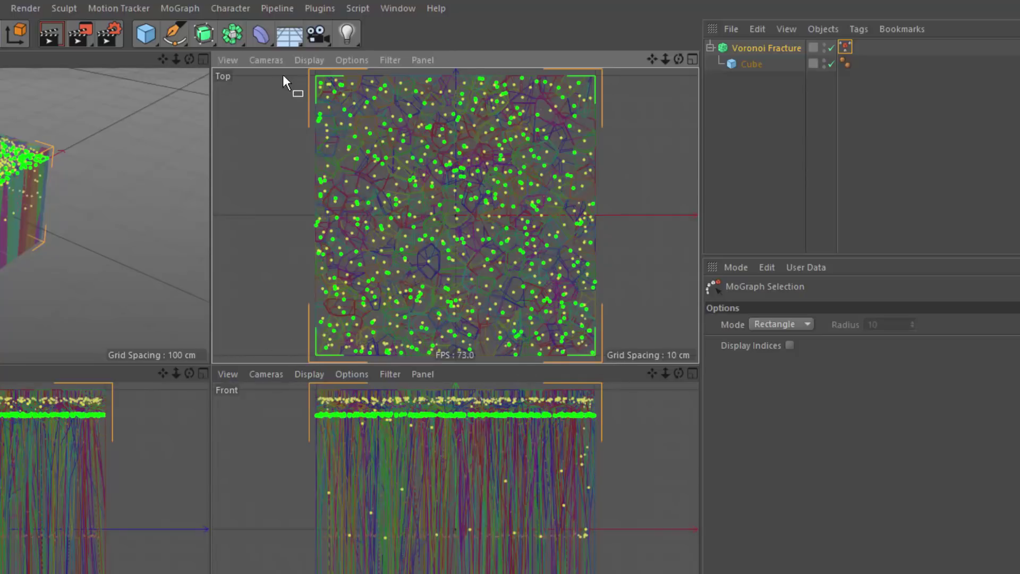
{"action": "left_click_drag", "start_coordinate": [301, 70], "coordinate": [333, 363]}
{"action": "left_click_drag", "start_coordinate": [300, 72], "coordinate": [640, 94]}
Apply Hide Selected to the outer clones and orbit the single perspective view to check
{"action": "left_click", "coordinate": [204, 59]}
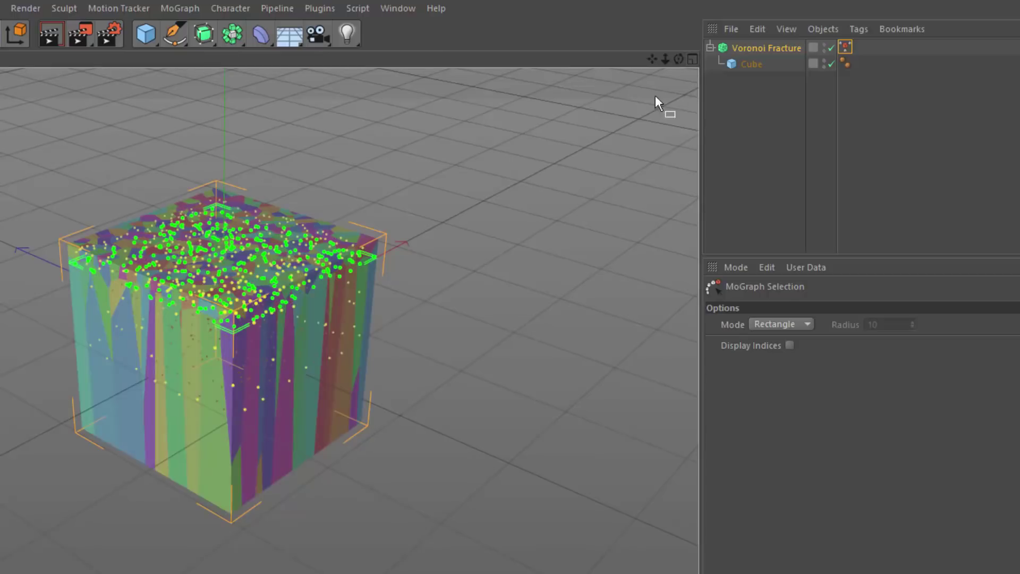
{"action": "left_click", "coordinate": [186, 10]}
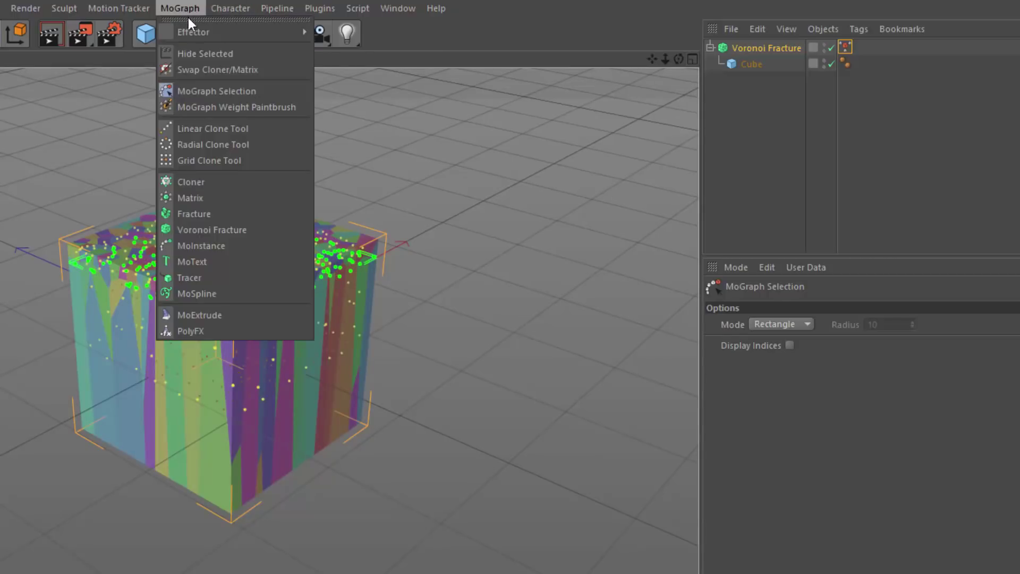
{"action": "left_click", "coordinate": [215, 53]}
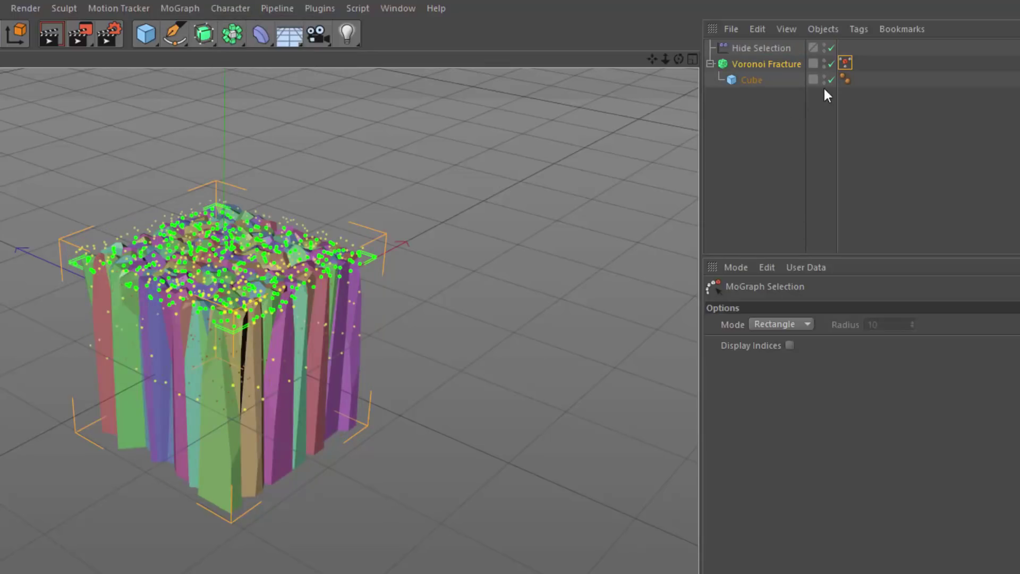
{"action": "left_click", "coordinate": [844, 63]}
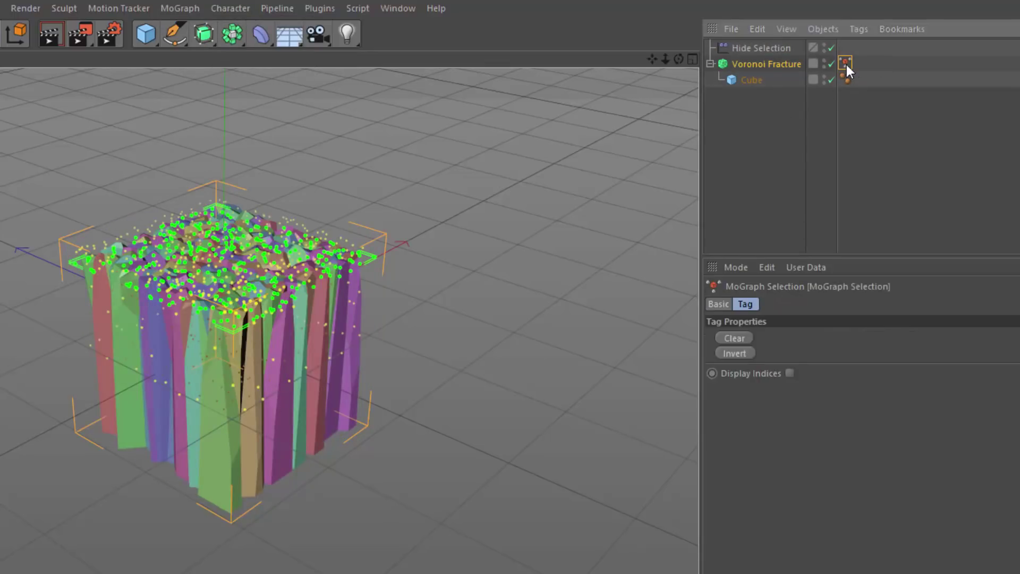
{"action": "left_click", "coordinate": [786, 121]}
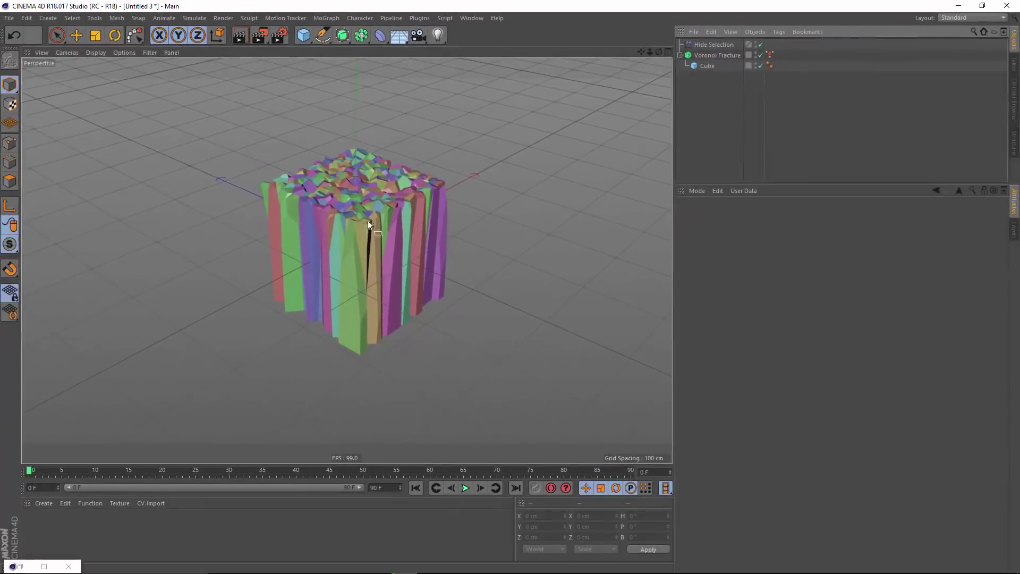
{"action": "left_click", "coordinate": [77, 35]}
{"action": "left_click_drag", "start_coordinate": [269, 173], "coordinate": [403, 239], "text": "alt"}
Add a Random effector to the fracture using scale only, with S.Y 1.47
{"action": "left_click", "coordinate": [718, 55]}
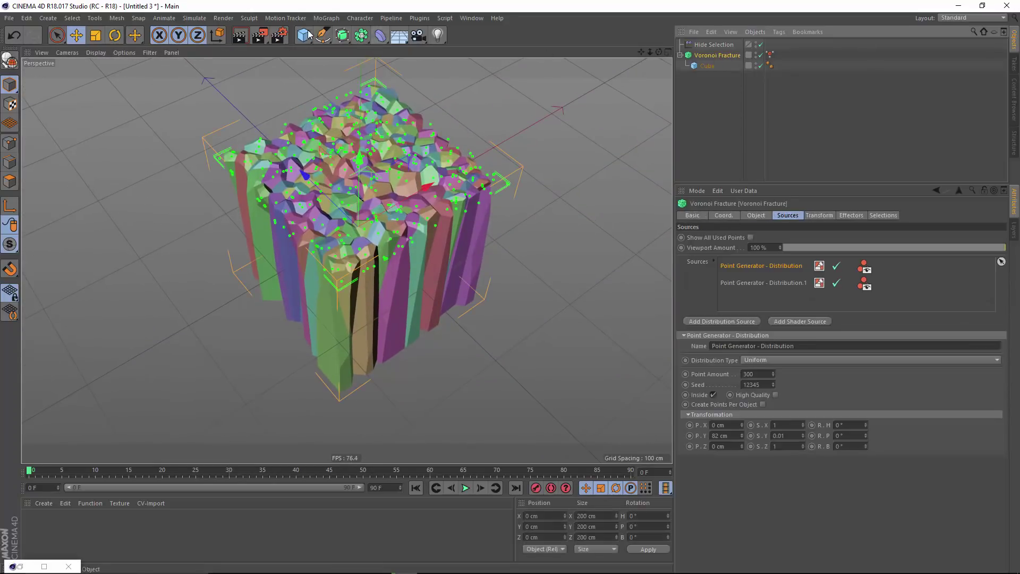
{"action": "left_click", "coordinate": [332, 20]}
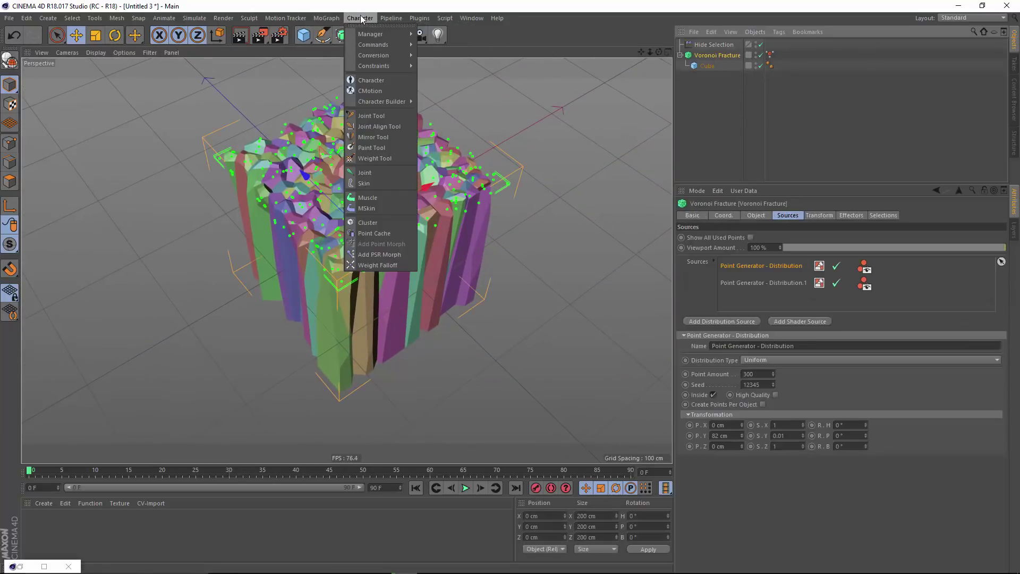
{"action": "mouse_move", "coordinate": [361, 46]}
{"action": "mouse_move", "coordinate": [330, 19]}
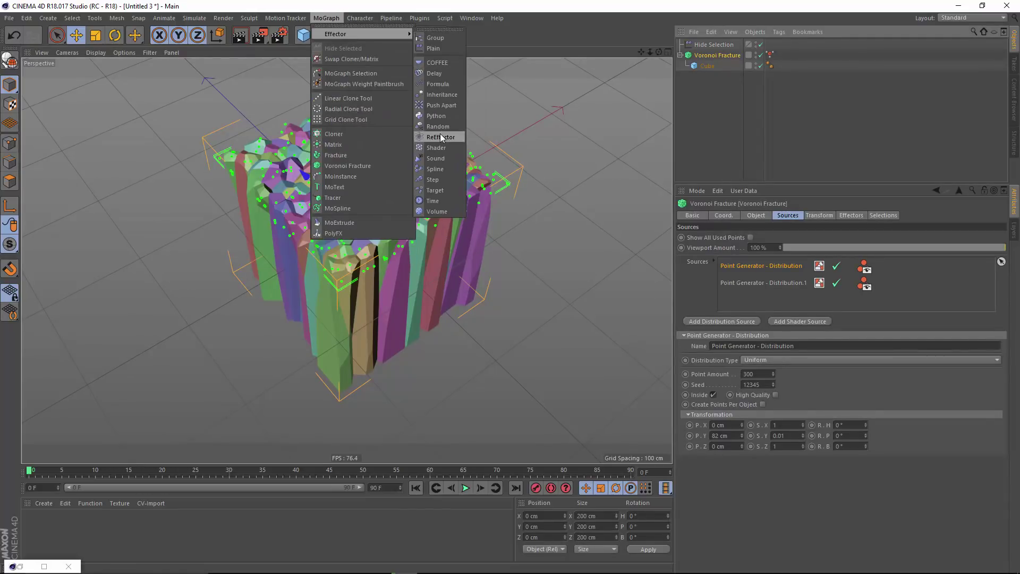
{"action": "left_click", "coordinate": [439, 127]}
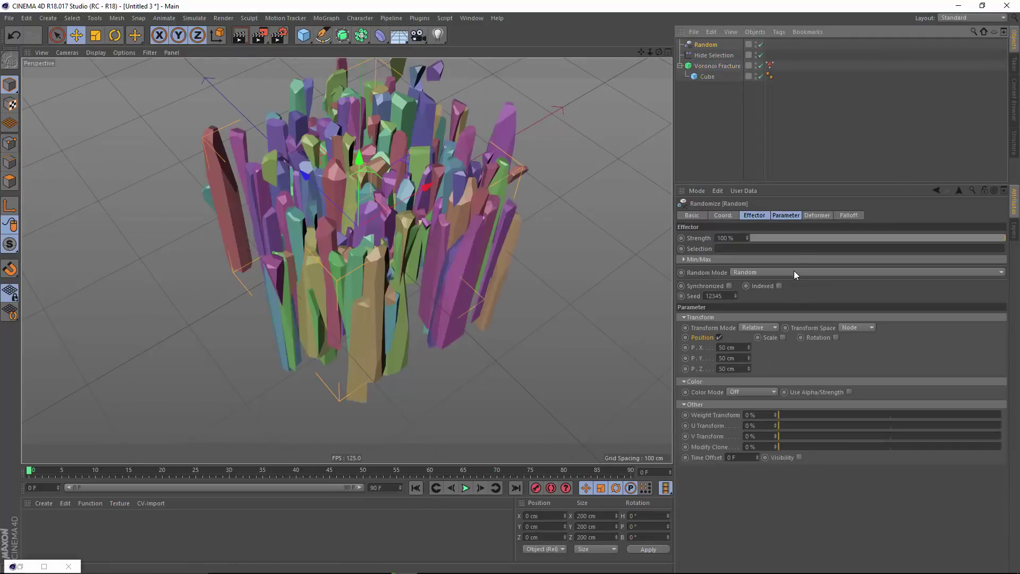
{"action": "left_click", "coordinate": [719, 337]}
{"action": "left_click", "coordinate": [760, 337]}
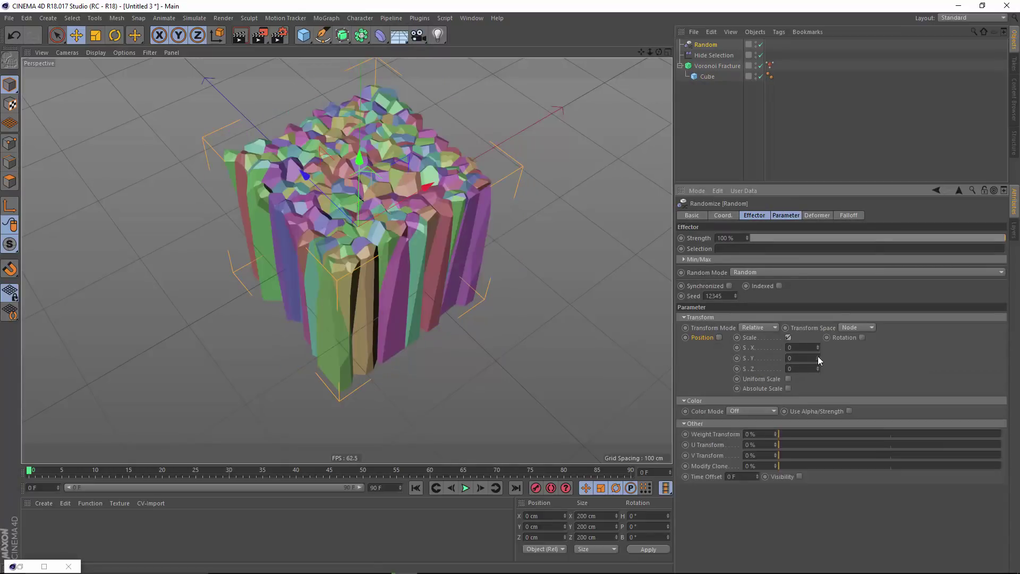
{"action": "left_click_drag", "start_coordinate": [818, 357], "coordinate": [822, 282]}
{"action": "left_click_drag", "start_coordinate": [627, 235], "coordinate": [462, 207], "text": "alt"}
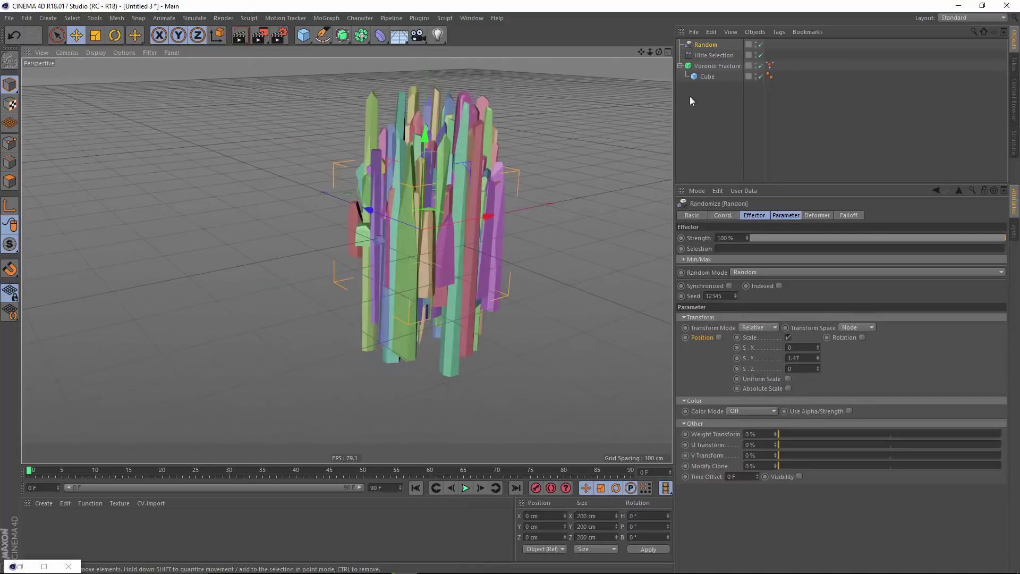
Re-enable random position with P.X and P.Z set to 0
{"action": "left_click", "coordinate": [719, 337]}
{"action": "type", "text": "0"}
{"action": "key", "text": "Tab"}
{"action": "key", "text": "Tab"}
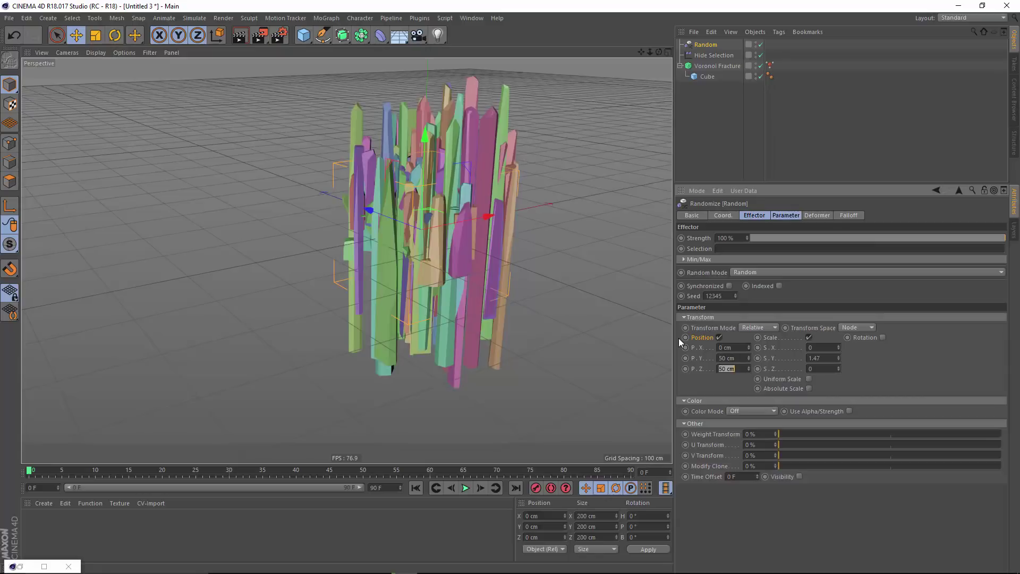
{"action": "type", "text": "0"}
{"action": "key", "text": "Return"}
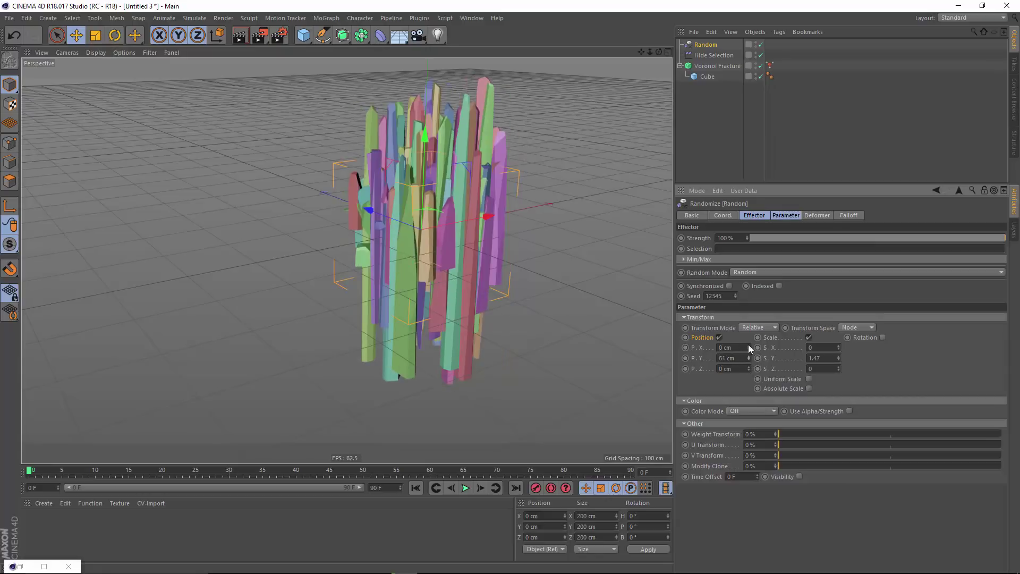
Raise the Random effector's P.Y offset and set its Minimum to 0 %
{"action": "mouse_move", "coordinate": [749, 349]}
{"action": "left_mouse_down"}
{"action": "mouse_move", "coordinate": [743, 358]}
{"action": "mouse_move", "coordinate": [743, 349]}
{"action": "left_mouse_up"}
{"action": "left_click", "coordinate": [759, 216]}
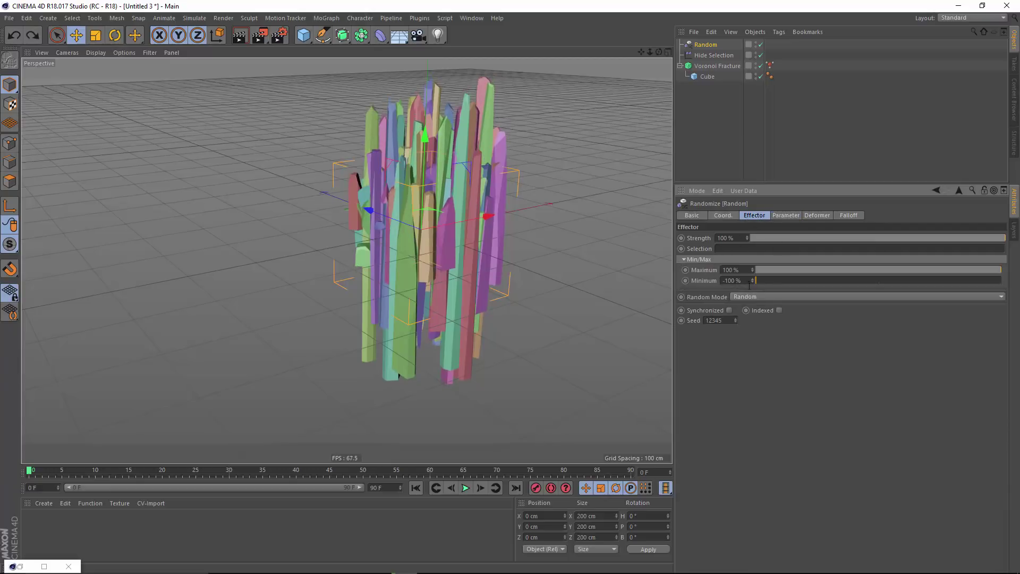
{"action": "type", "text": "0"}
{"action": "key", "text": "Return"}
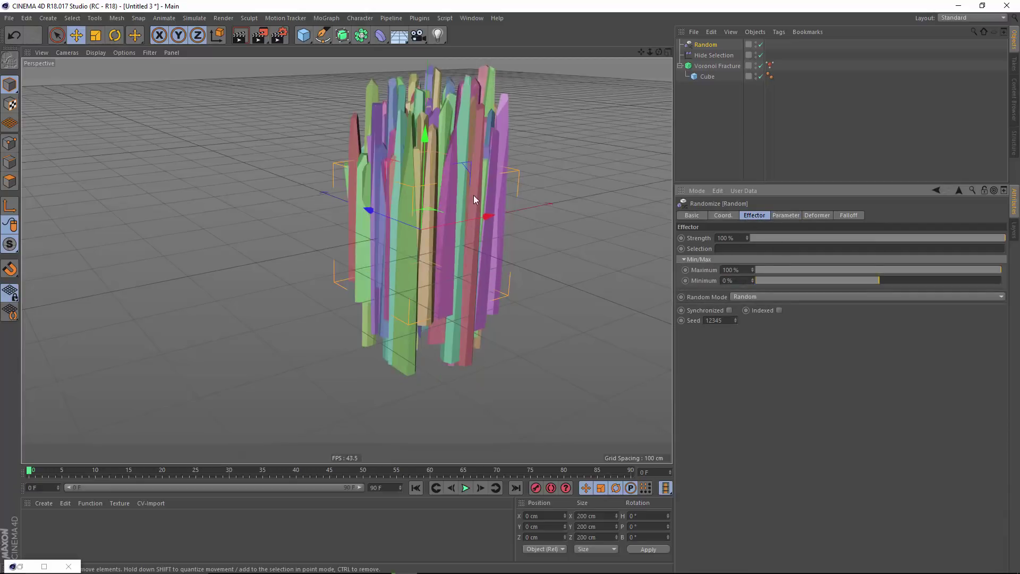
{"action": "left_click_drag", "start_coordinate": [473, 196], "coordinate": [480, 261], "text": "alt"}
{"action": "left_click", "coordinate": [774, 215]}
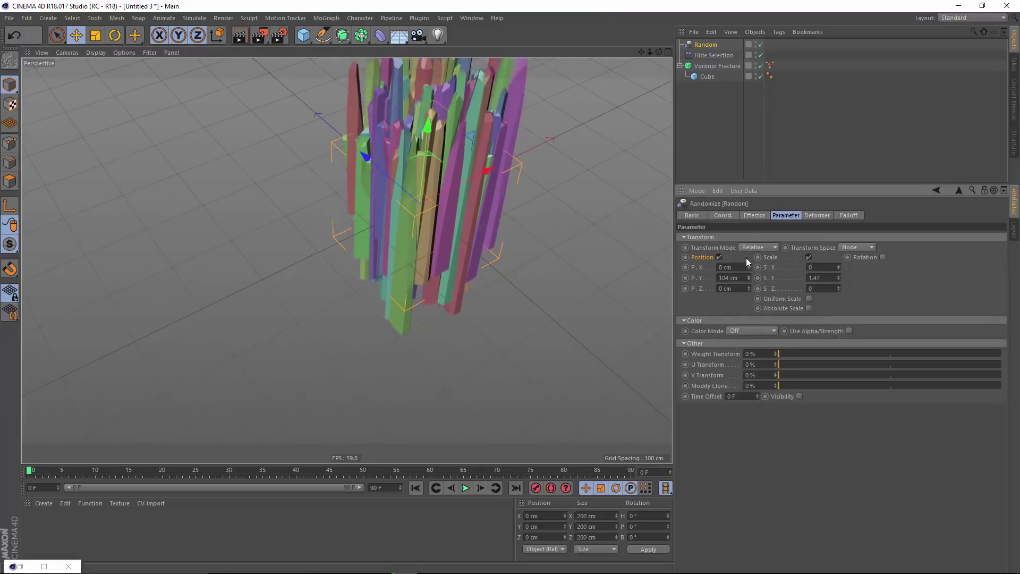
{"action": "left_click_drag", "start_coordinate": [451, 249], "coordinate": [341, 282], "text": "alt"}
{"action": "left_click", "coordinate": [717, 129]}
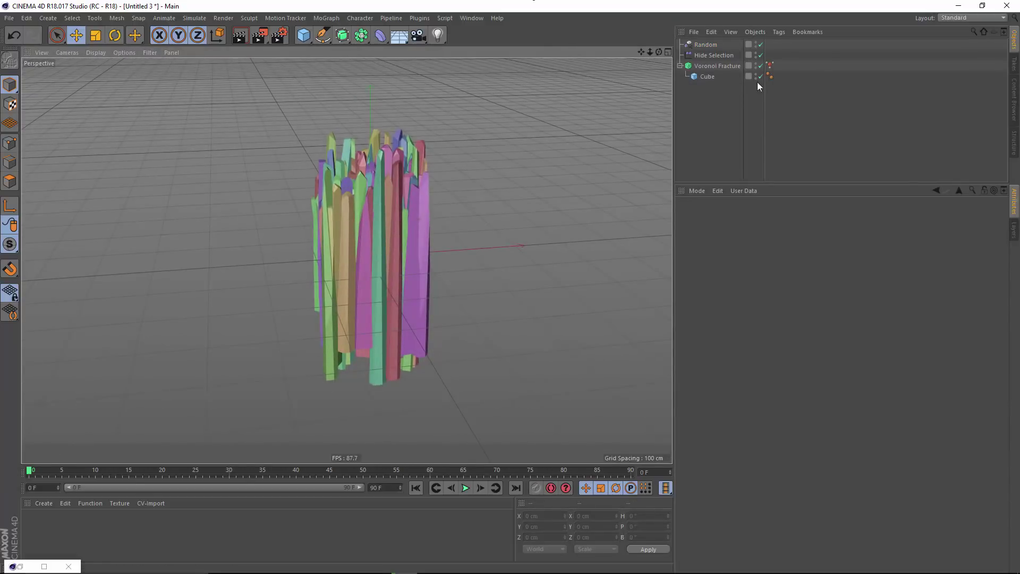
Lift the Voronoi Fracture upward and add a Floor beneath it
{"action": "left_click", "coordinate": [720, 66]}
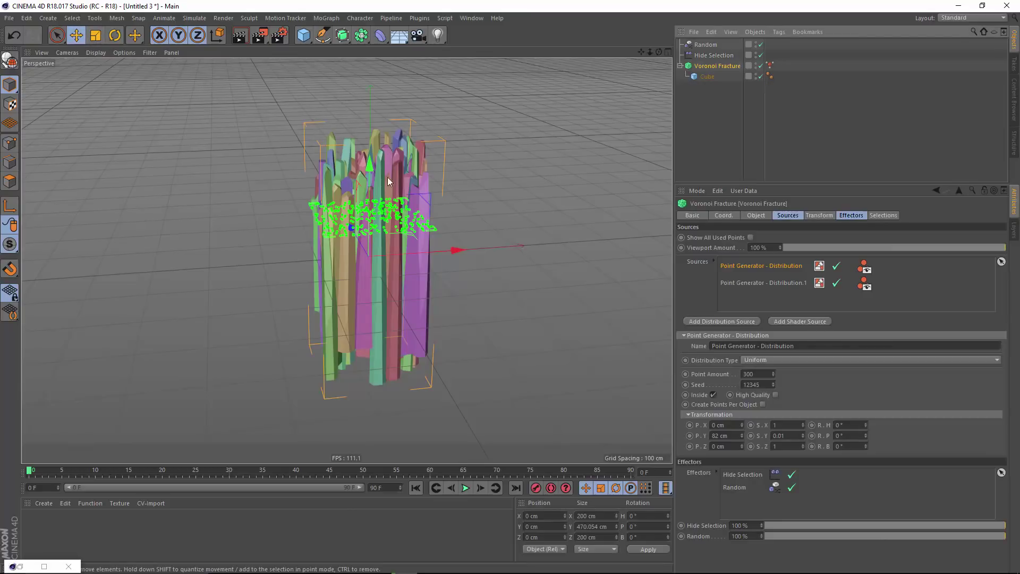
{"action": "left_click_drag", "start_coordinate": [370, 205], "coordinate": [365, 56]}
{"action": "left_click", "coordinate": [399, 36]}
{"action": "left_click_drag", "start_coordinate": [381, 273], "coordinate": [514, 159], "text": "alt"}
{"action": "left_click_drag", "start_coordinate": [348, 327], "coordinate": [358, 288], "text": "alt"}
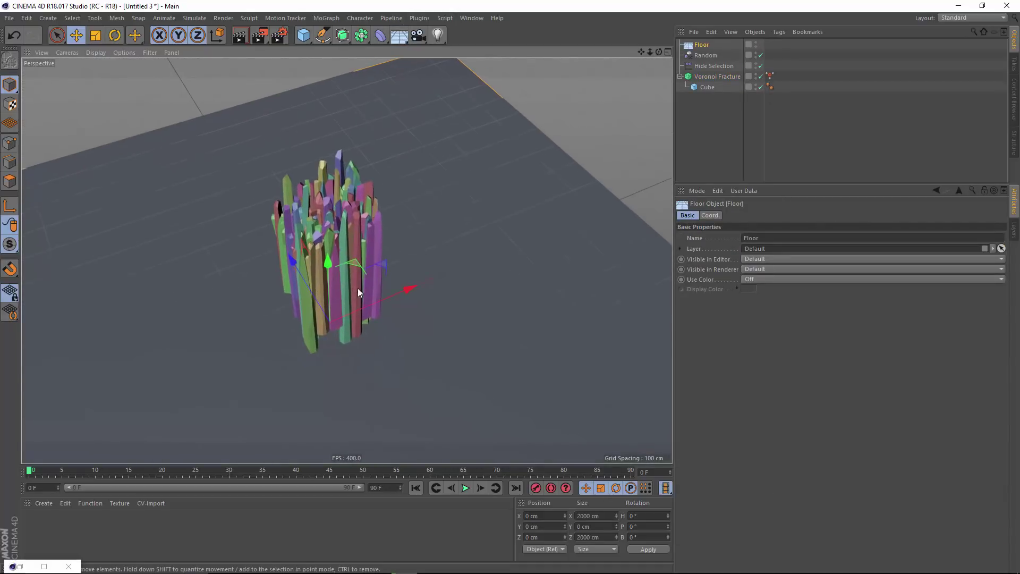
{"action": "right_click_drag", "start_coordinate": [358, 288], "coordinate": [396, 288], "text": "alt"}
Give both the Floor and Voronoi Fracture Rigid Body simulation tags
{"action": "left_click", "coordinate": [706, 76], "text": "ctrl"}
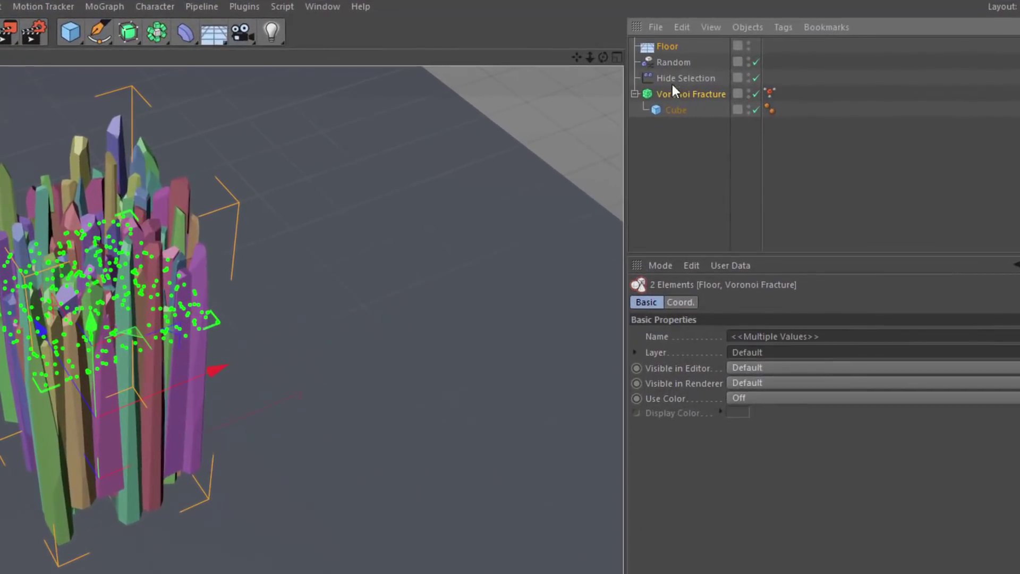
{"action": "right_click", "coordinate": [675, 95]}
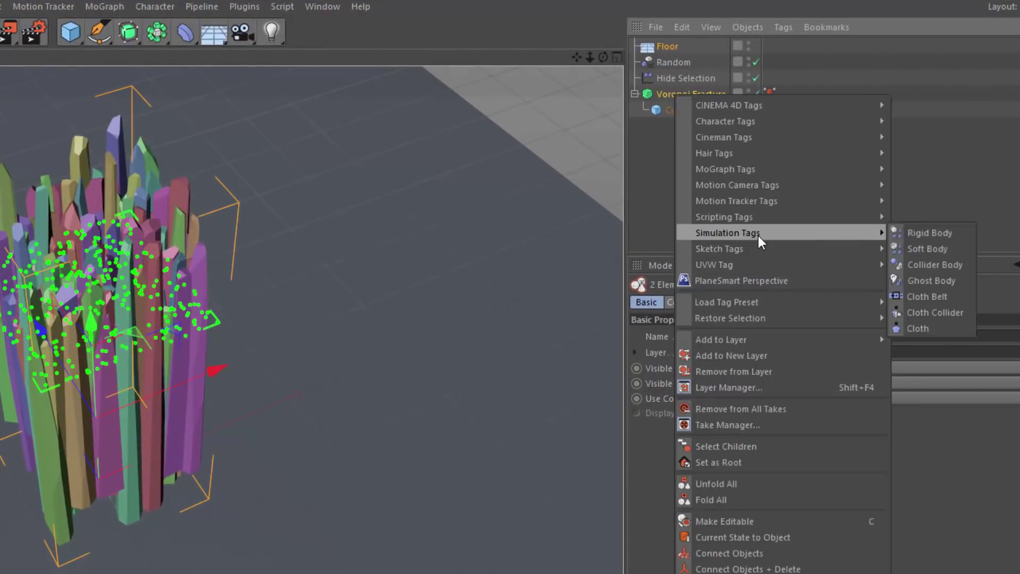
{"action": "left_click", "coordinate": [929, 233]}
{"action": "left_click", "coordinate": [725, 209]}
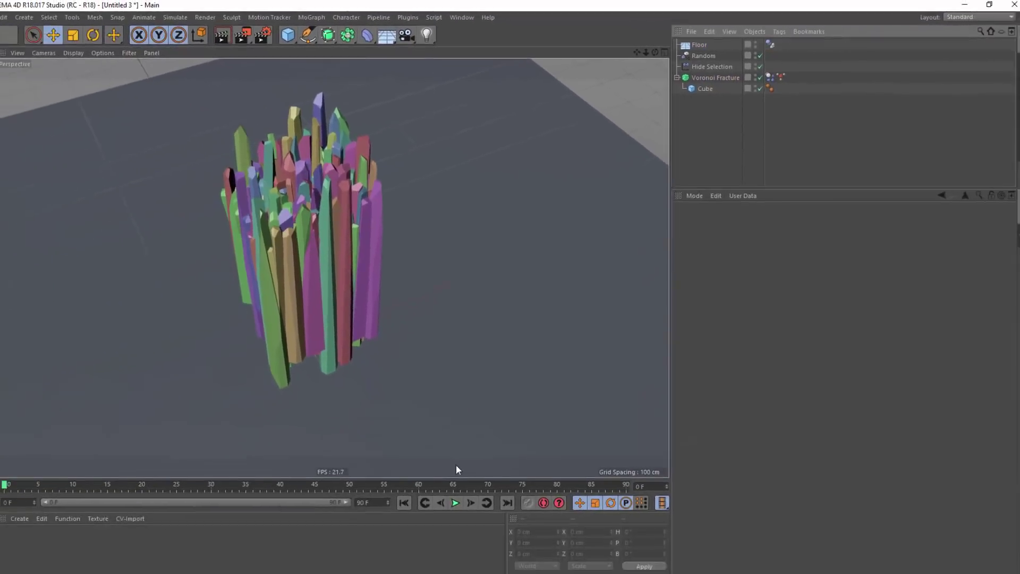
Play the simulation to about frame 25 and orbit to a low side view
{"action": "left_click", "coordinate": [466, 488]}
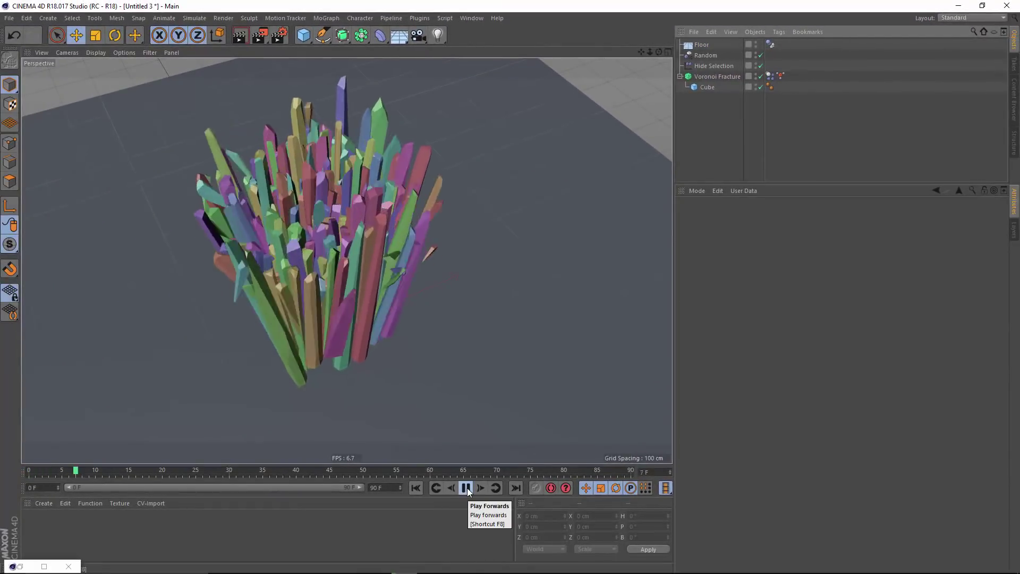
{"action": "left_click", "coordinate": [467, 487]}
{"action": "left_click", "coordinate": [467, 488]}
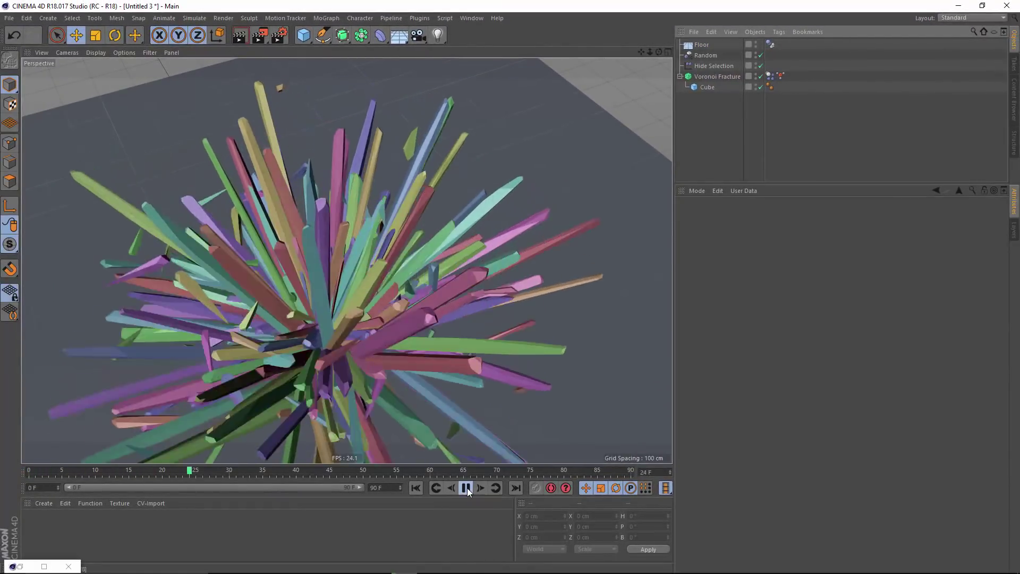
{"action": "left_click", "coordinate": [467, 488]}
{"action": "left_click_drag", "start_coordinate": [269, 315], "coordinate": [341, 283], "text": "alt"}
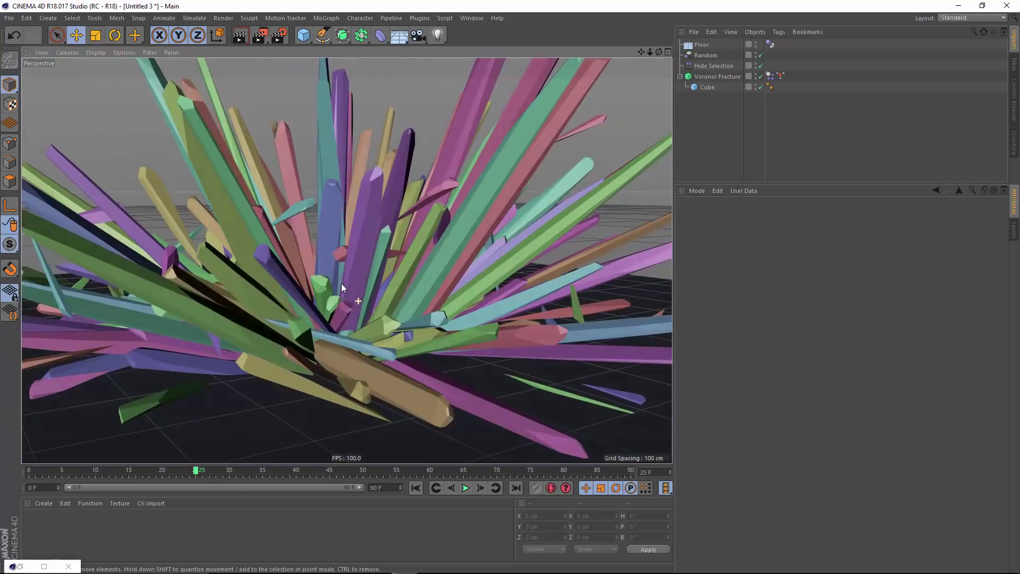